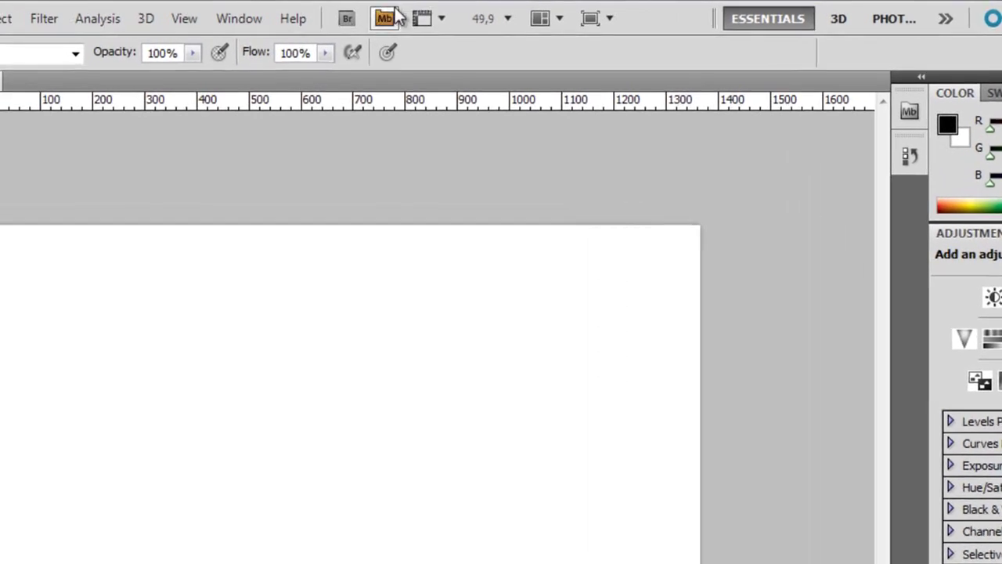
left_click(160, 16)
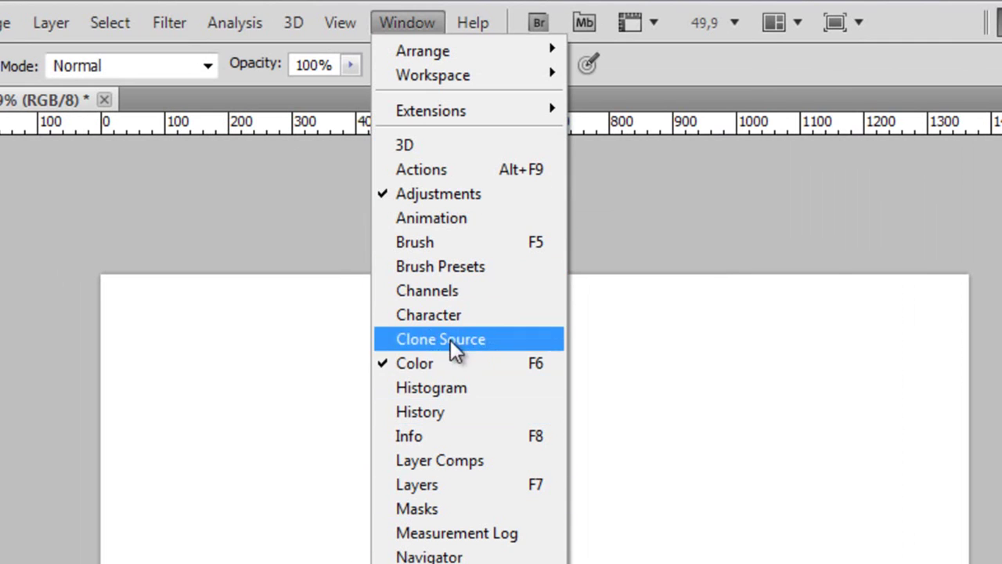
left_click(860, 80)
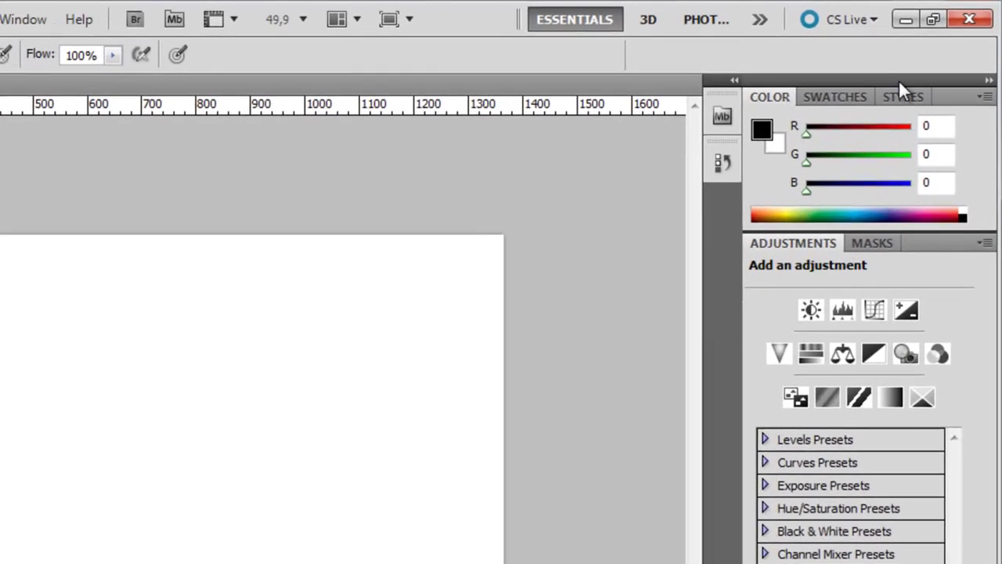
Step: Float the docked panel column over the canvas and dock it back at the workspace's edge
left_click_drag(922, 61, 882, 76)
left_click_drag(830, 111, 240, 112)
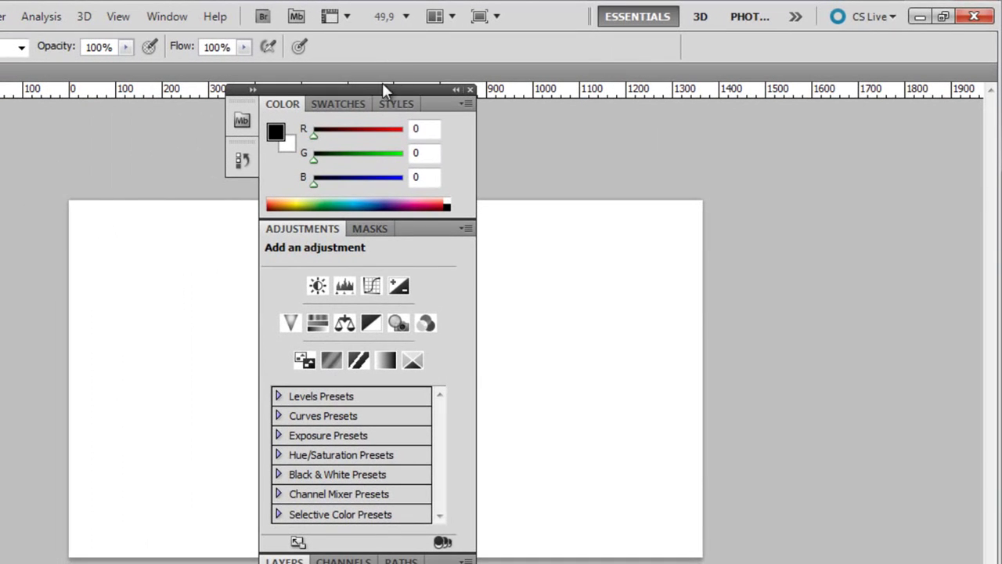
left_click_drag(363, 92, 404, 98)
left_click_drag(479, 113, 997, 110)
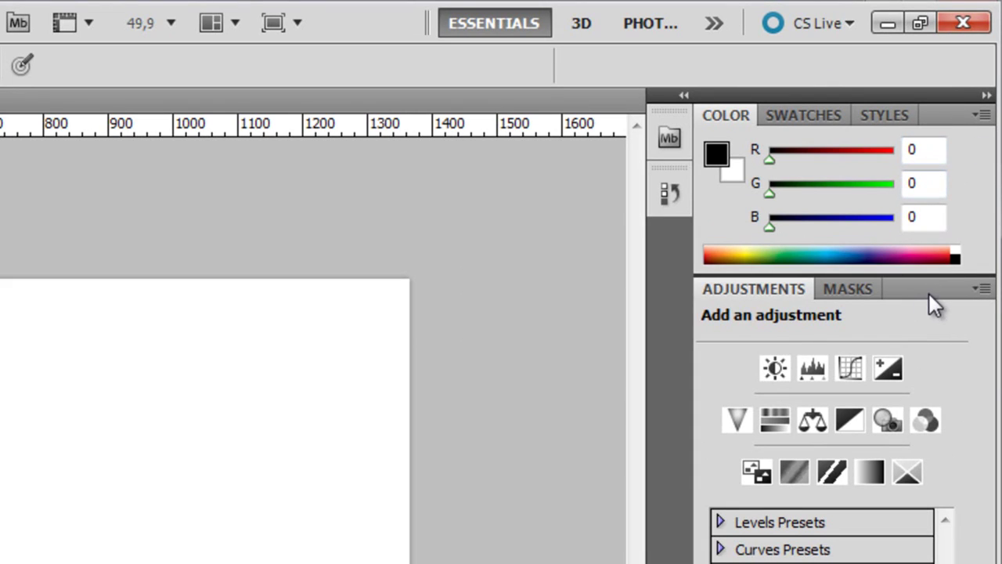
Step: Look through the Adjustments panel's options and the contents of the Layers, Channels and Paths panels
left_click(979, 288)
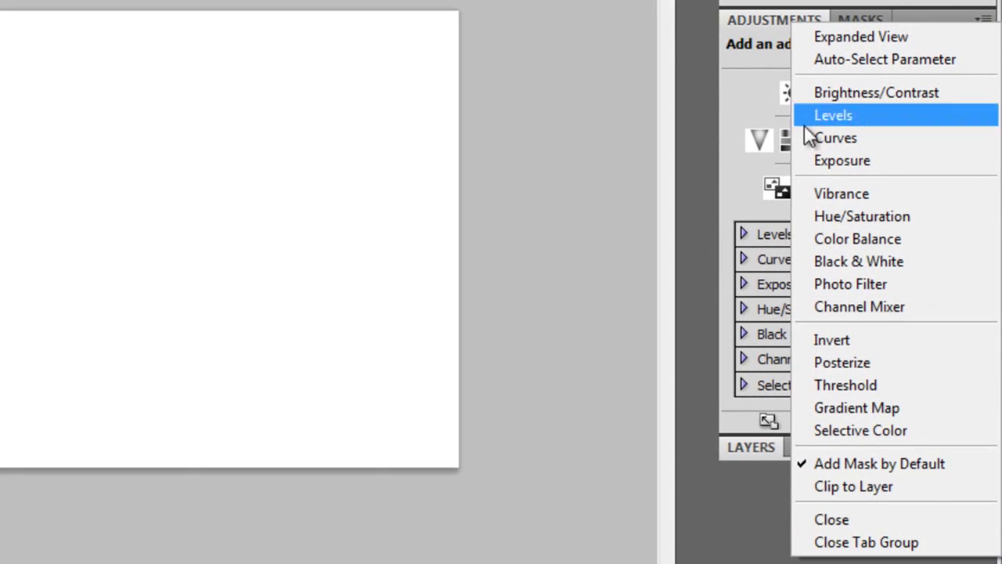
left_click(945, 21)
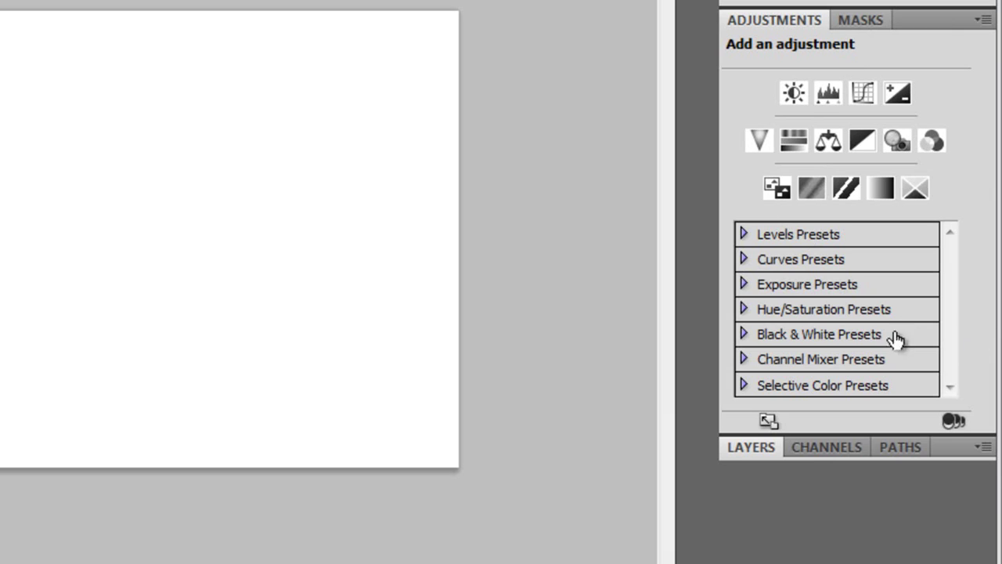
left_click(773, 448)
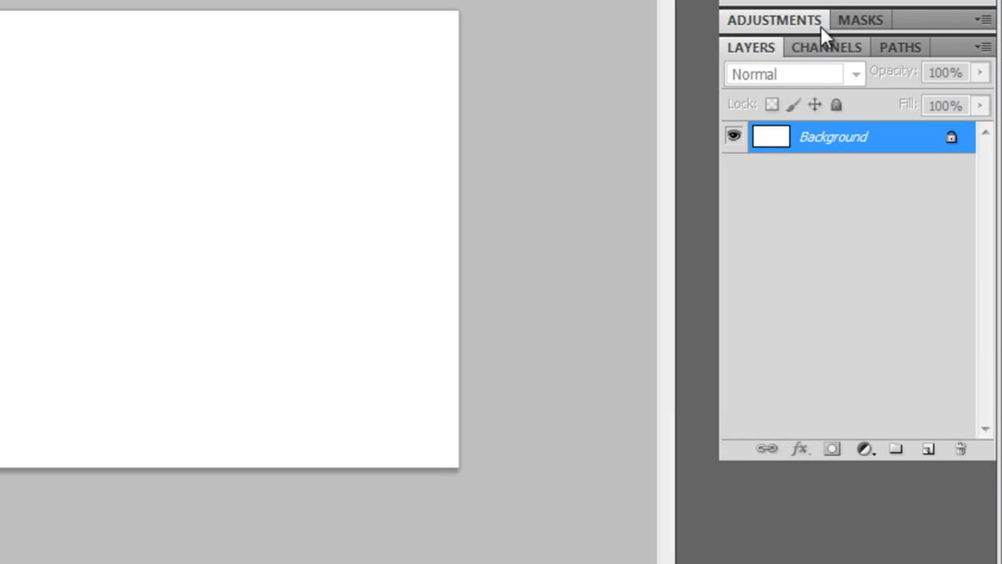
left_click(819, 47)
left_click(897, 107)
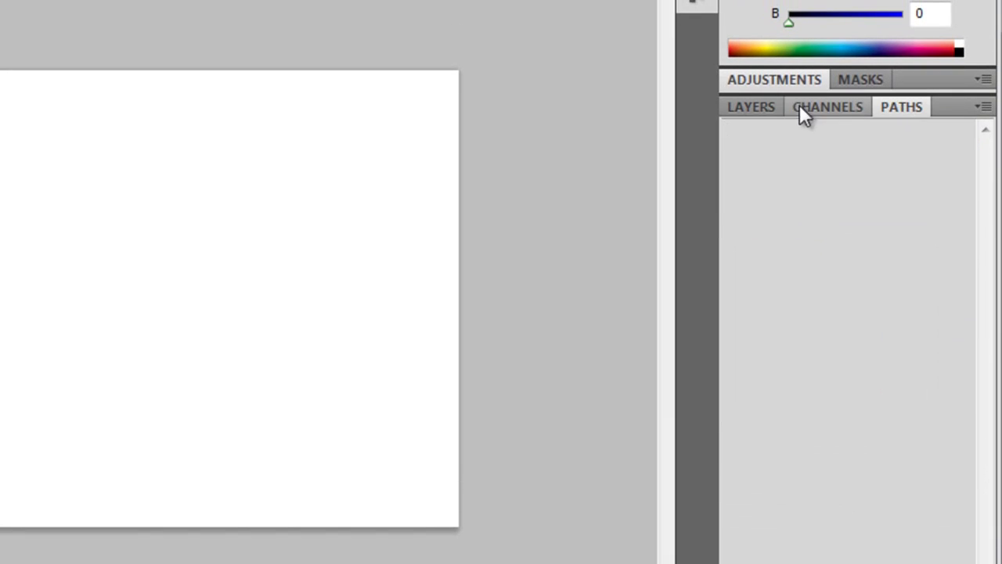
left_click(751, 107)
Step: Close the Layers, Channels and Paths tab group and show the Layers panel again
left_click(984, 106)
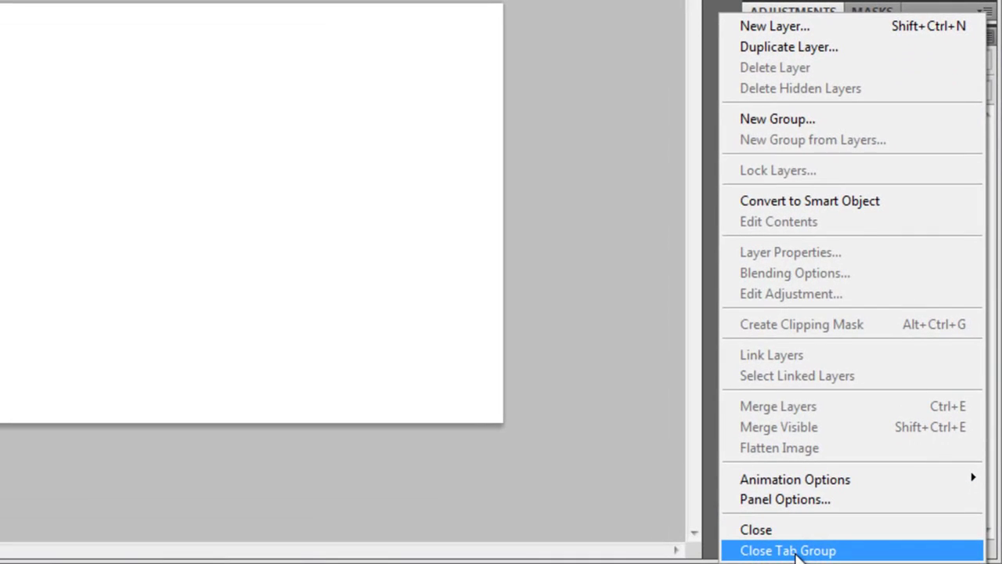
left_click(975, 560)
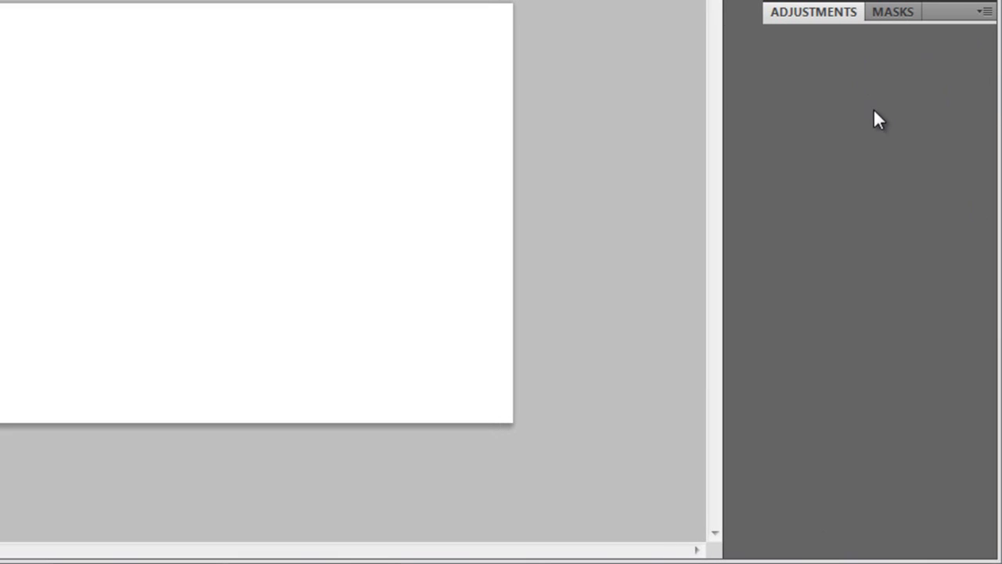
left_click(32, 0)
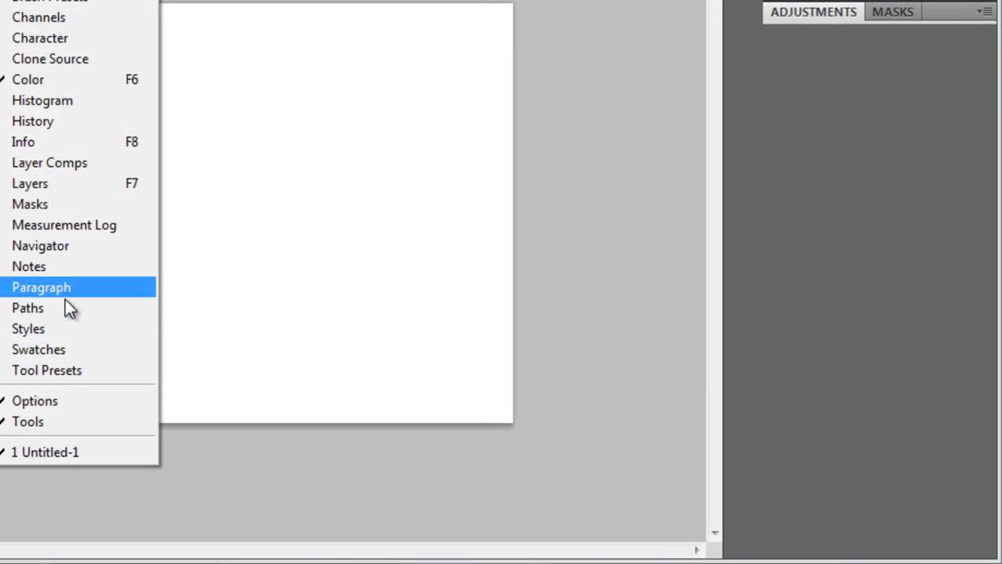
left_click(56, 182)
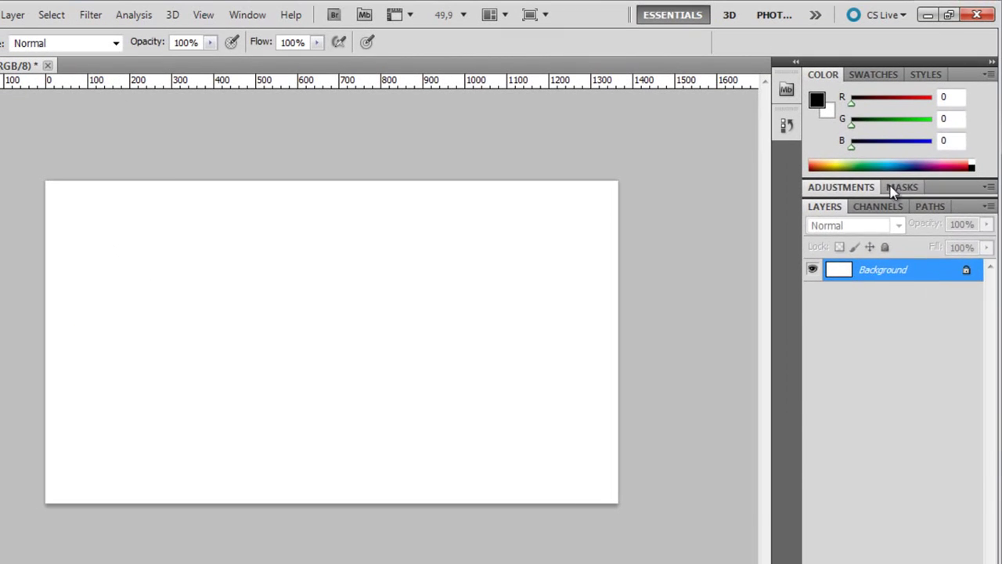
Step: Examine the Masks and Adjustments panels and return to the expanded Layers panel
left_click(890, 188)
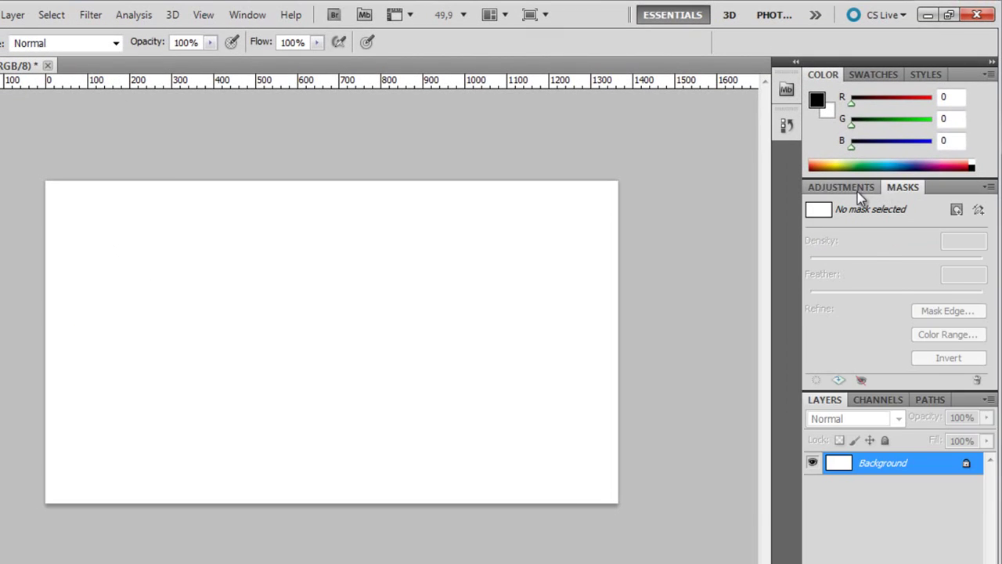
left_click(857, 192)
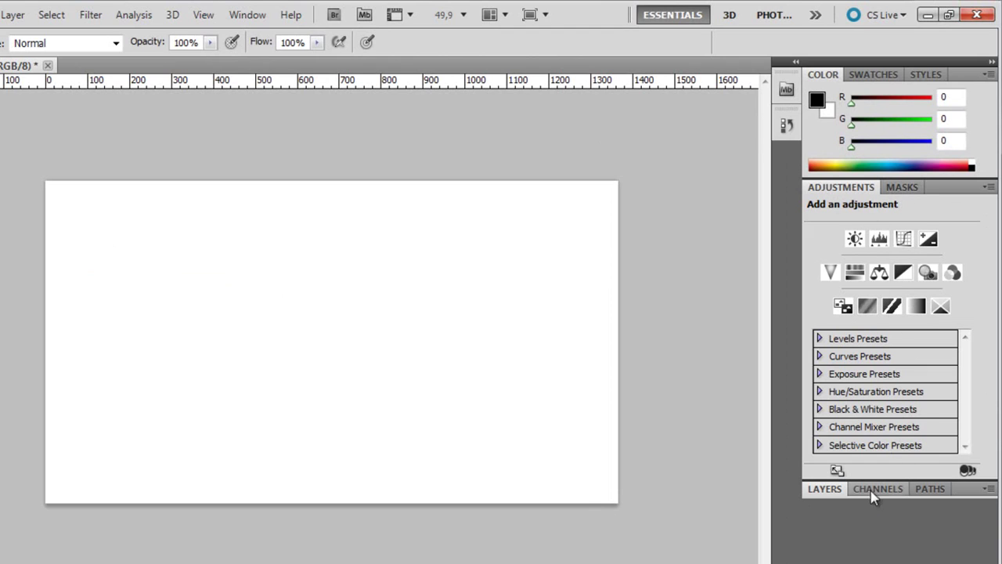
left_click(836, 489)
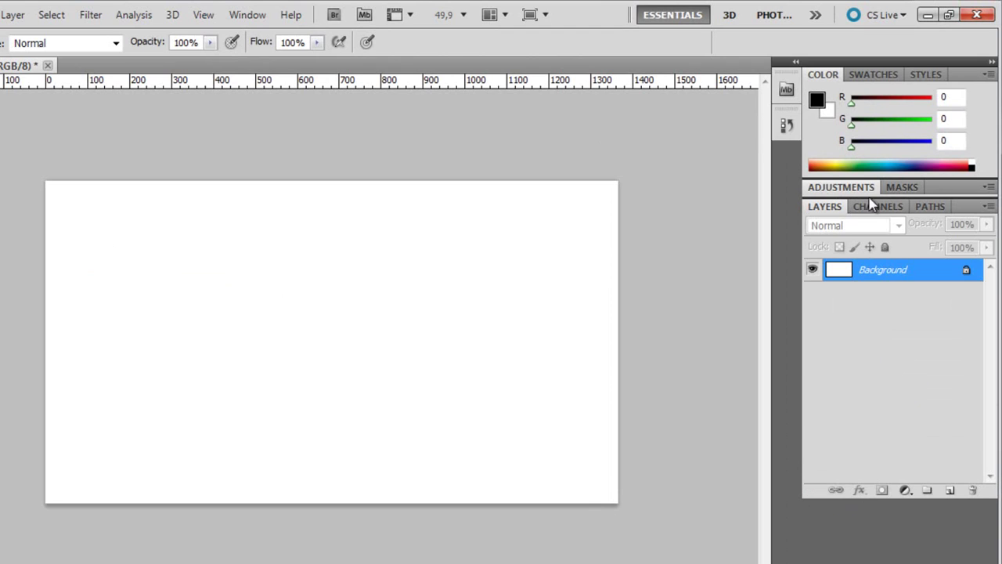
left_click(892, 187)
left_click(850, 188)
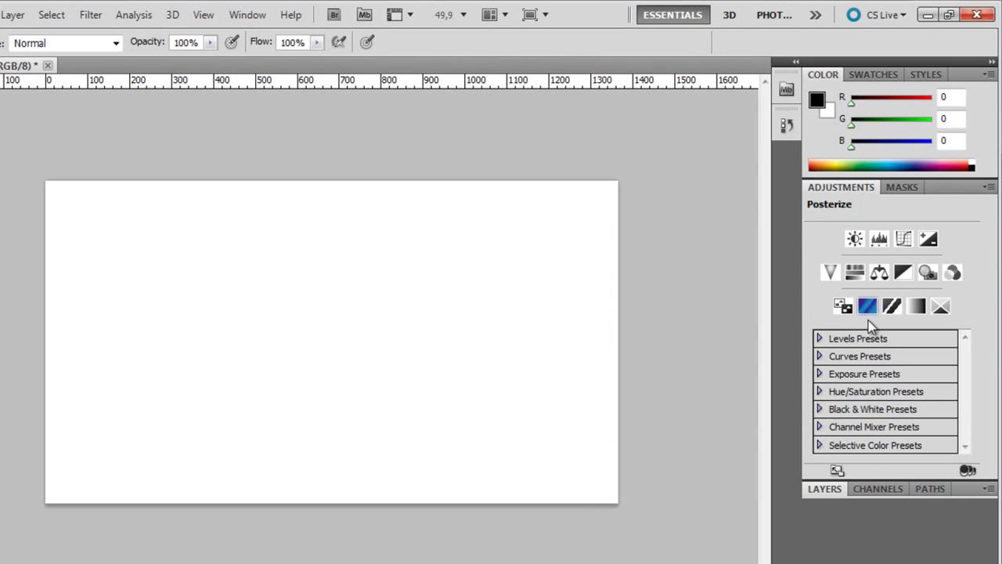
left_click(878, 488)
left_click(829, 490)
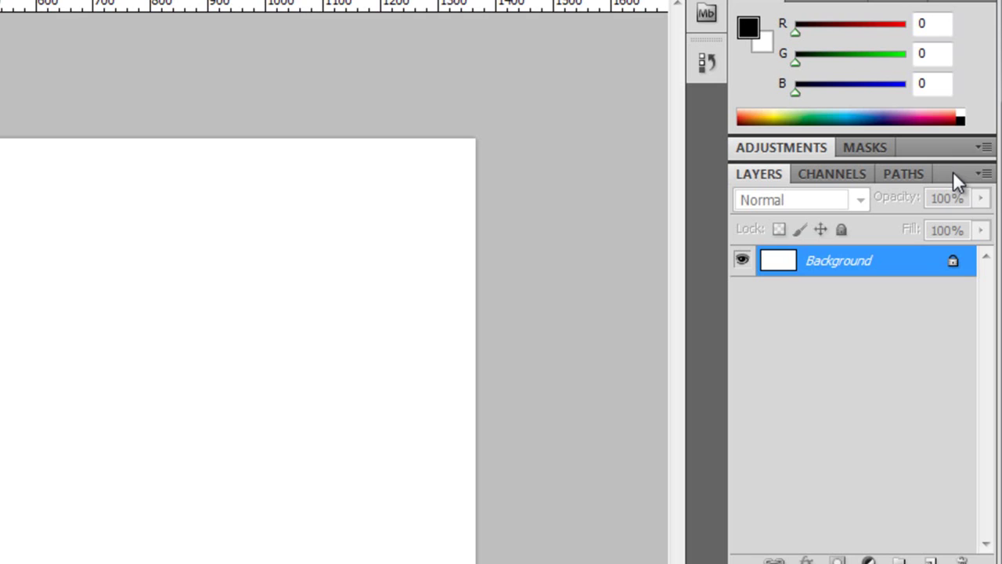
Step: Float the Layers panel group over the canvas and dock it back below the Adjustments and Masks group
mouse_move(953, 174)
left_mouse_down()
mouse_move(945, 184)
mouse_move(948, 172)
left_mouse_up()
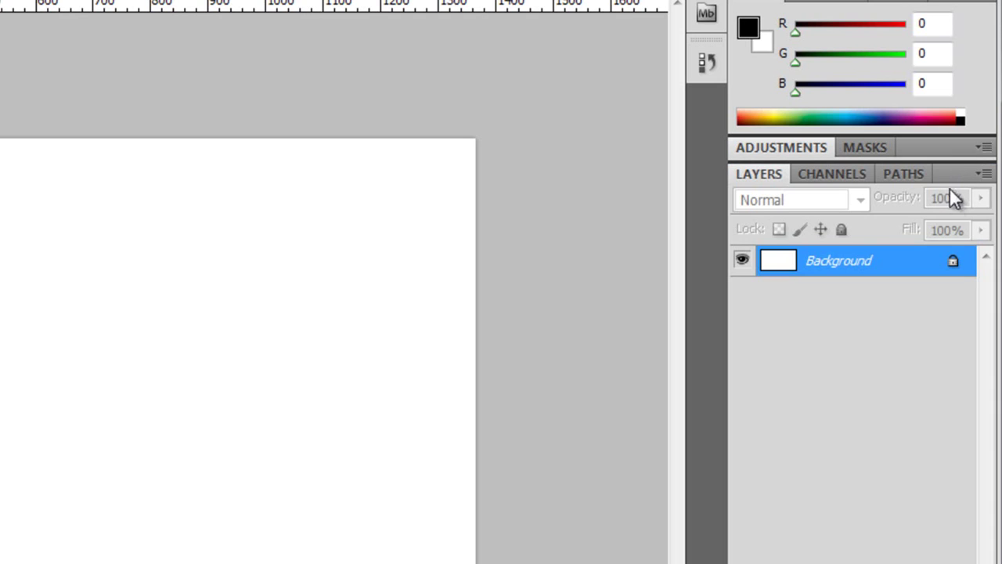
left_click_drag(953, 174, 309, 81)
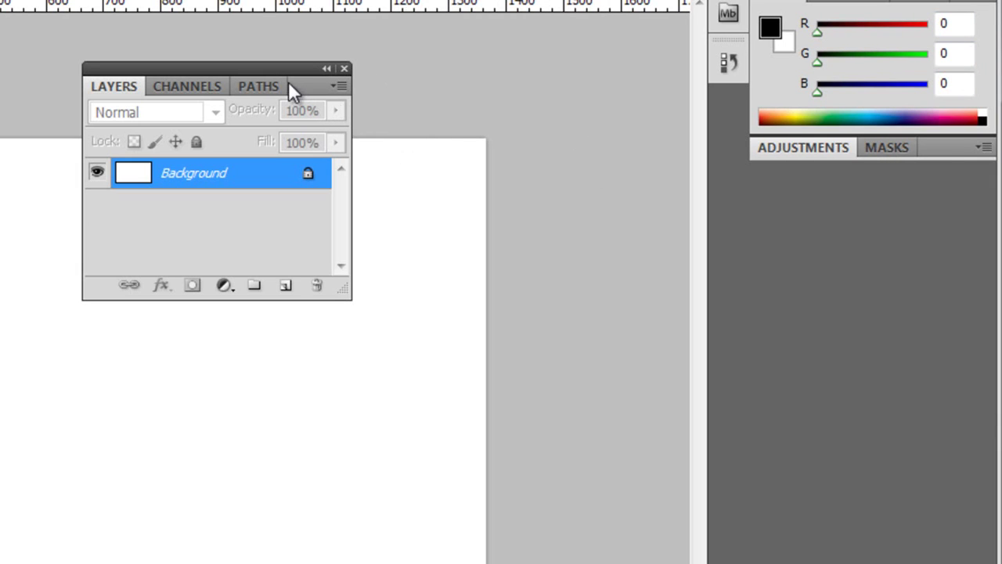
left_click_drag(889, 148, 910, 137)
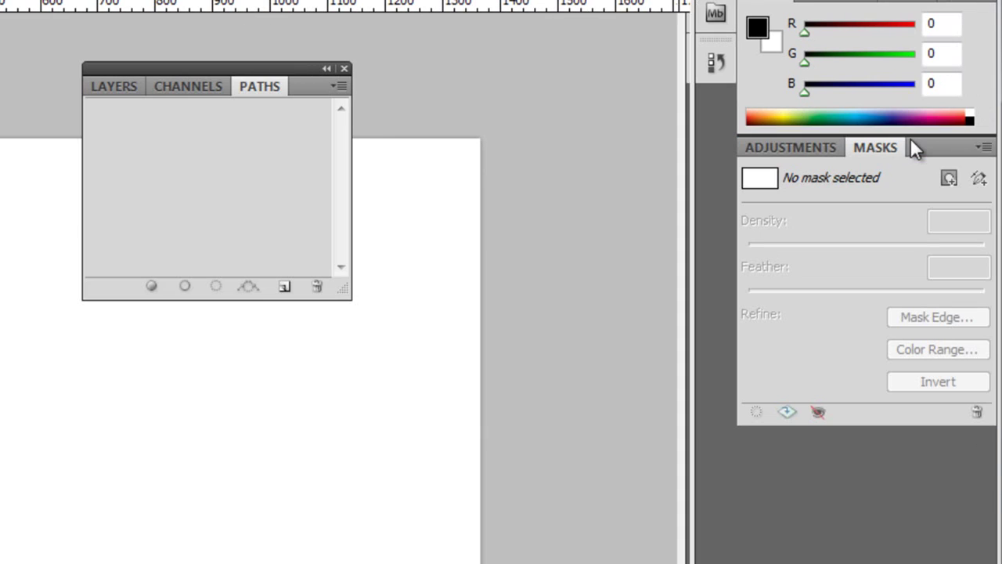
left_click(114, 83)
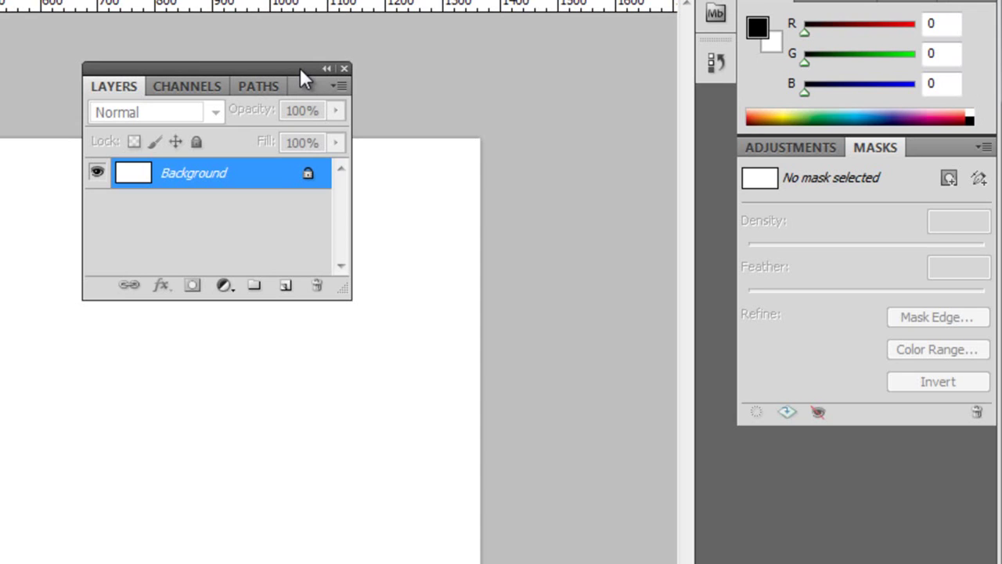
left_click_drag(295, 69, 938, 449)
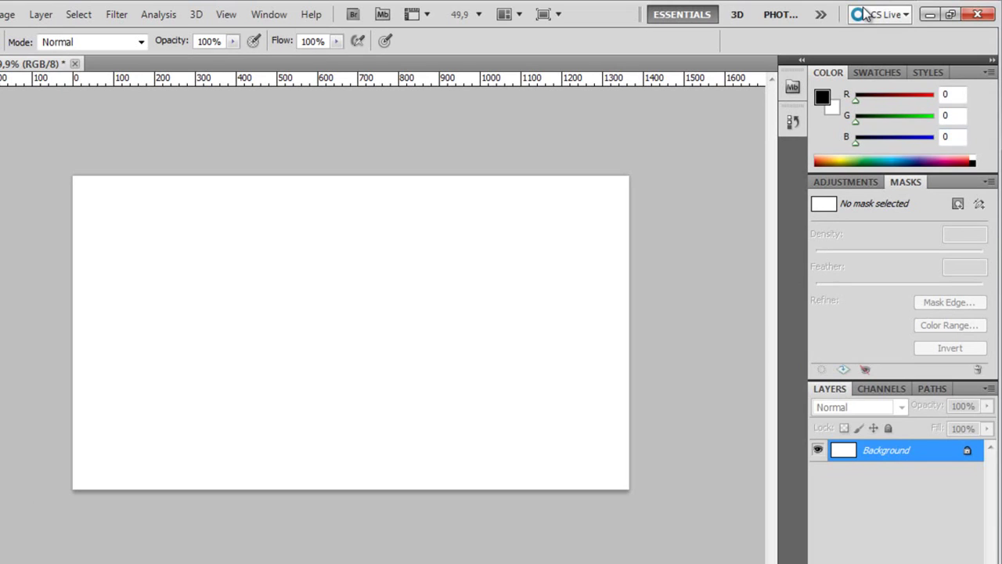
Step: Reset the Essentials workspace to its default panel layout
left_click(821, 14)
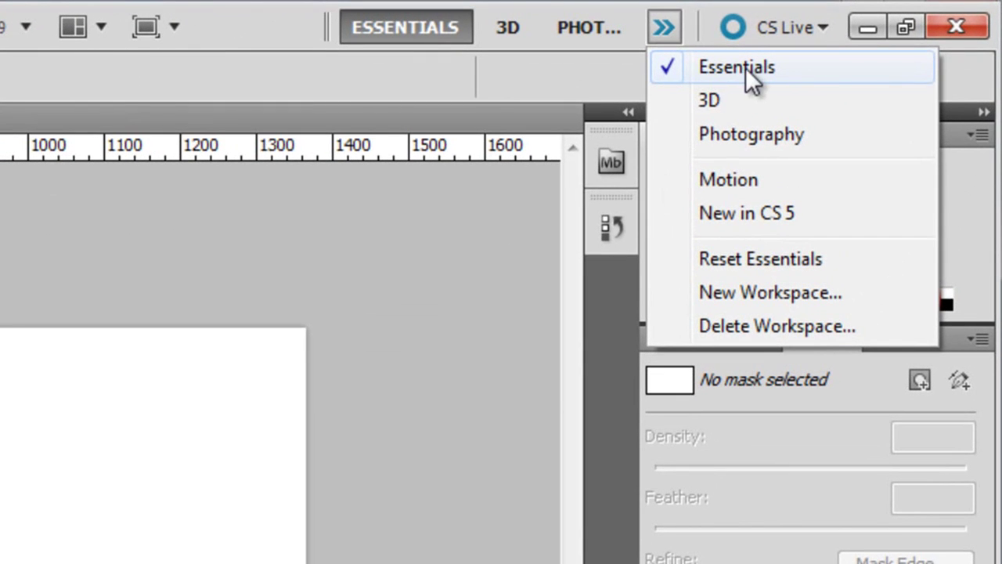
left_click(745, 67)
left_click(678, 29)
left_click(763, 258)
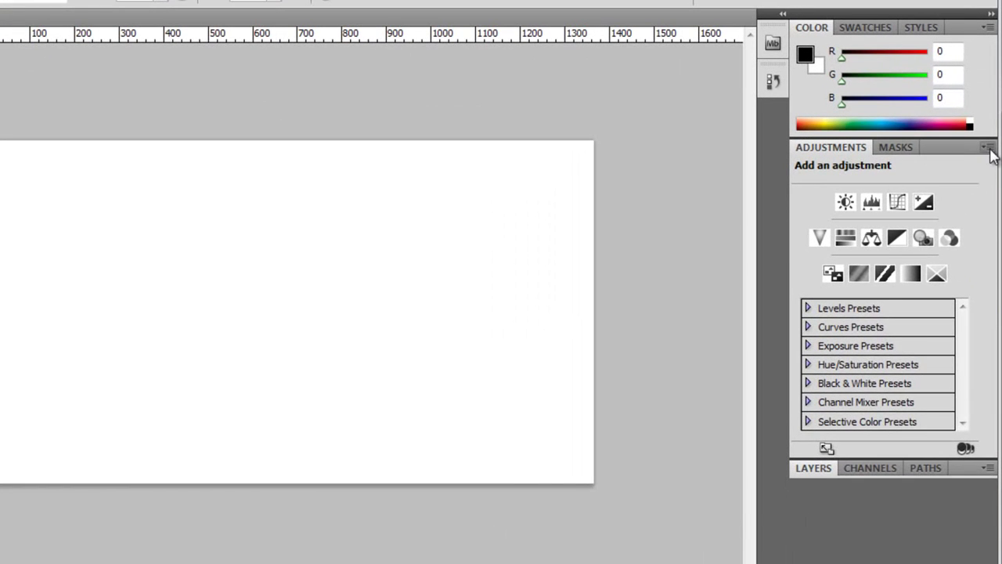
Step: Close the Adjustments and Color panel groups and expand the Layers panel in the freed space
left_click(978, 339)
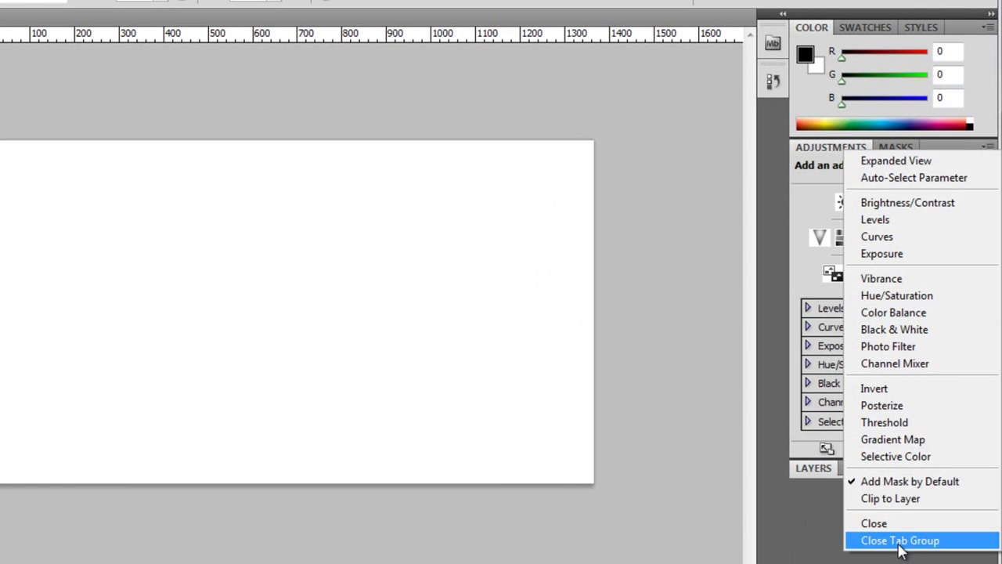
left_click(855, 541)
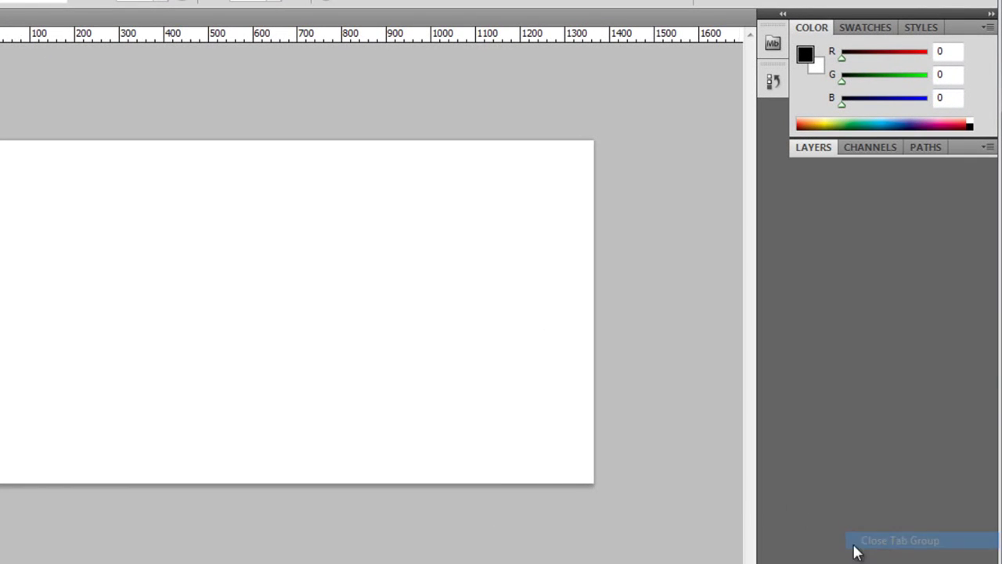
left_click(988, 28)
left_click(891, 319)
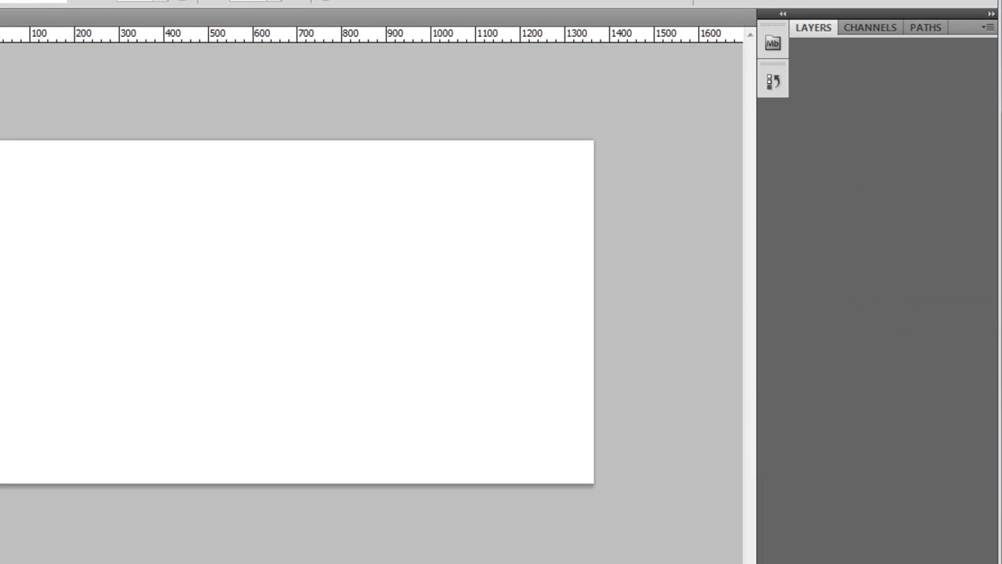
left_click(800, 28)
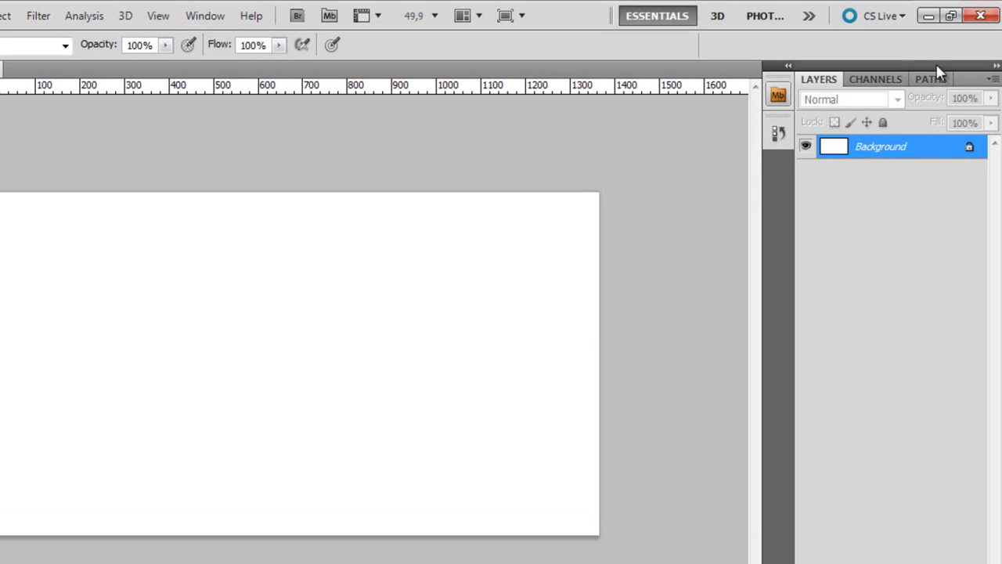
Step: Show the Navigator panel, float its group over the canvas and enlarge it slightly
left_click(210, 15)
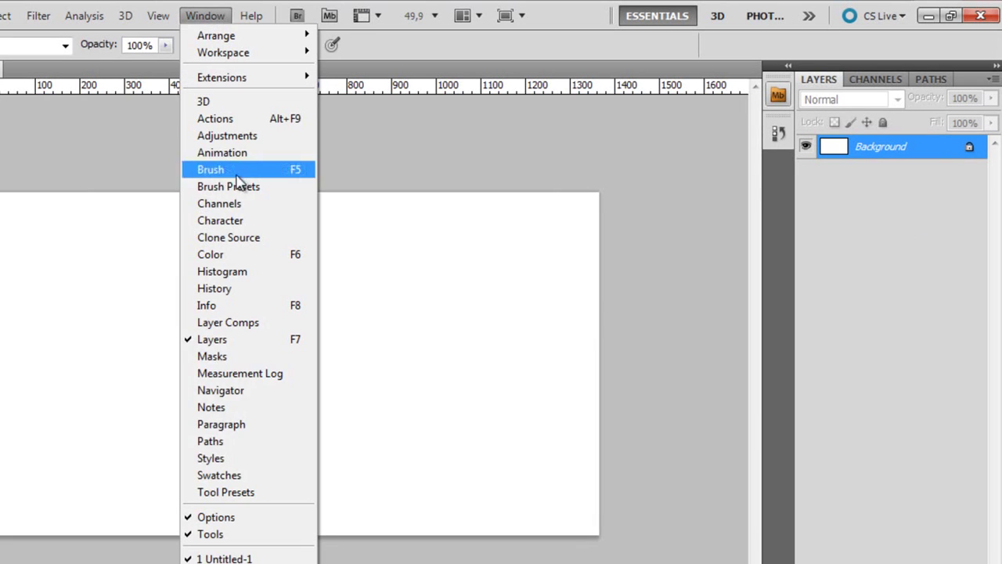
left_click(294, 392)
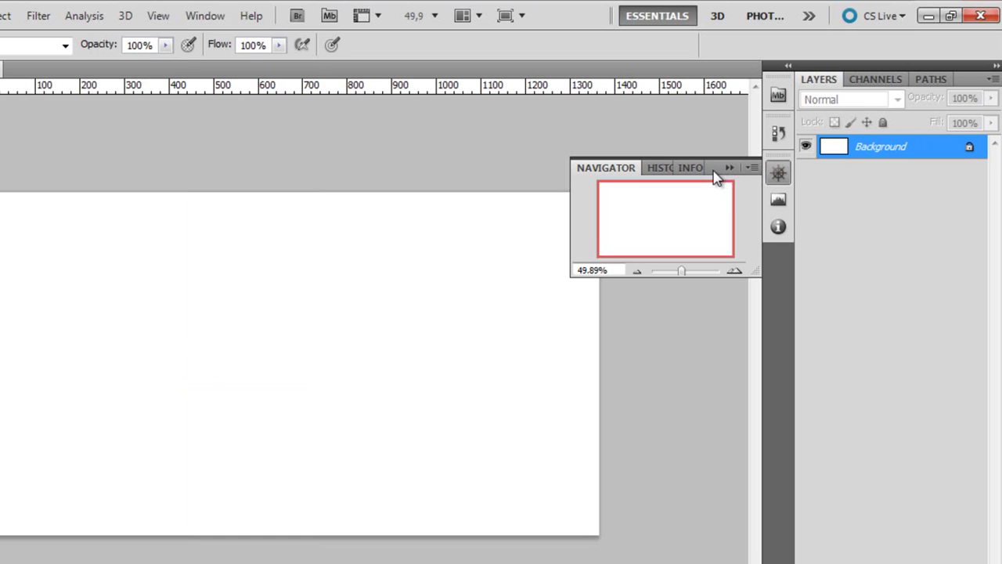
left_click_drag(714, 177, 474, 238)
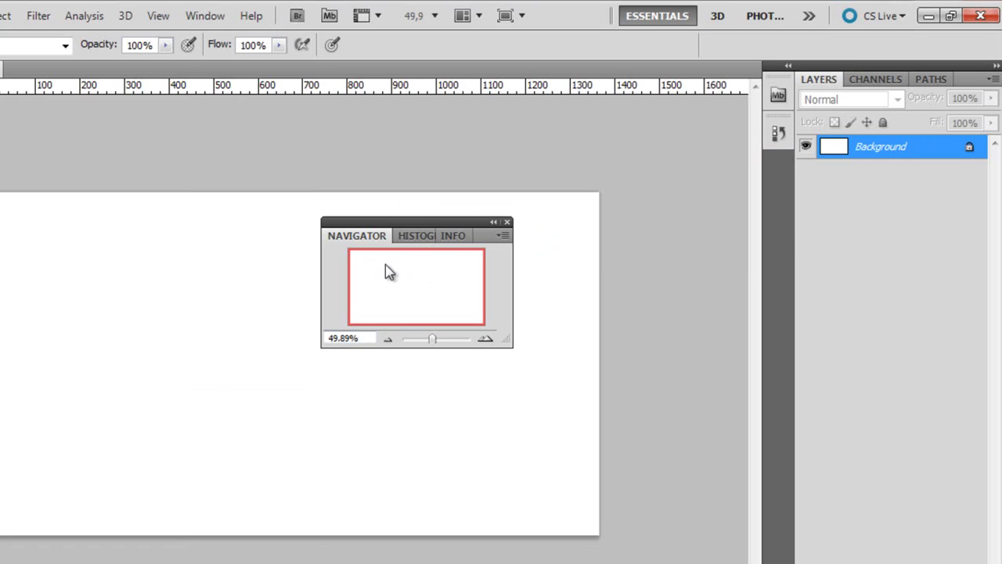
left_click_drag(508, 342, 516, 378)
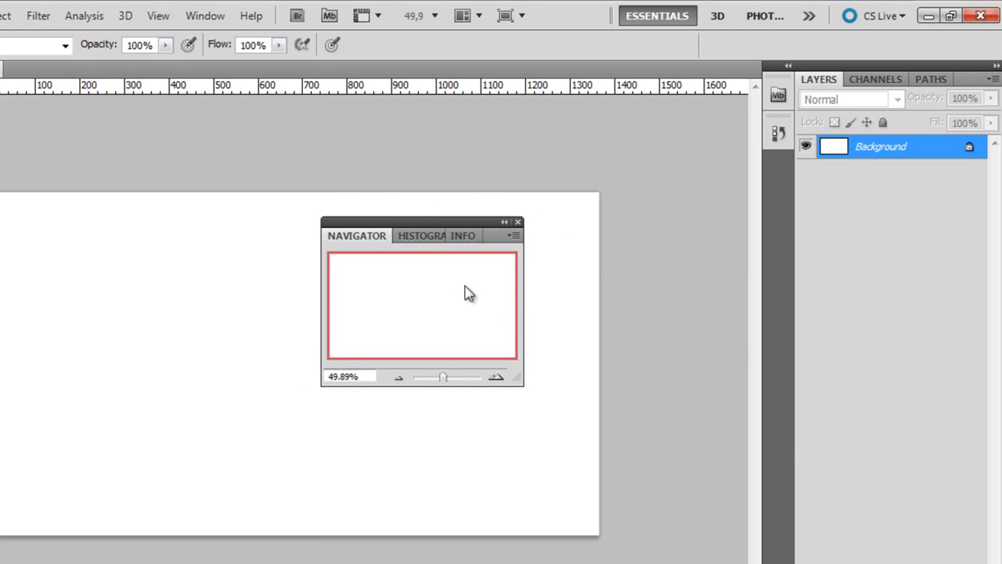
Step: Close the Info panel in the floating group and bring the Navigator panel to the front
left_click(475, 240)
right_click(483, 239)
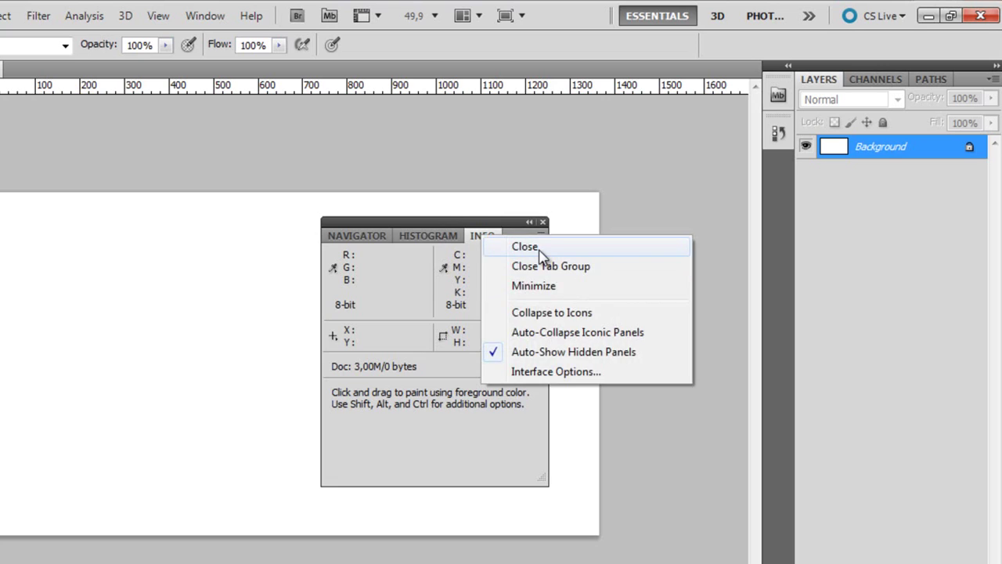
left_click(542, 247)
left_click(357, 239)
left_click(437, 237)
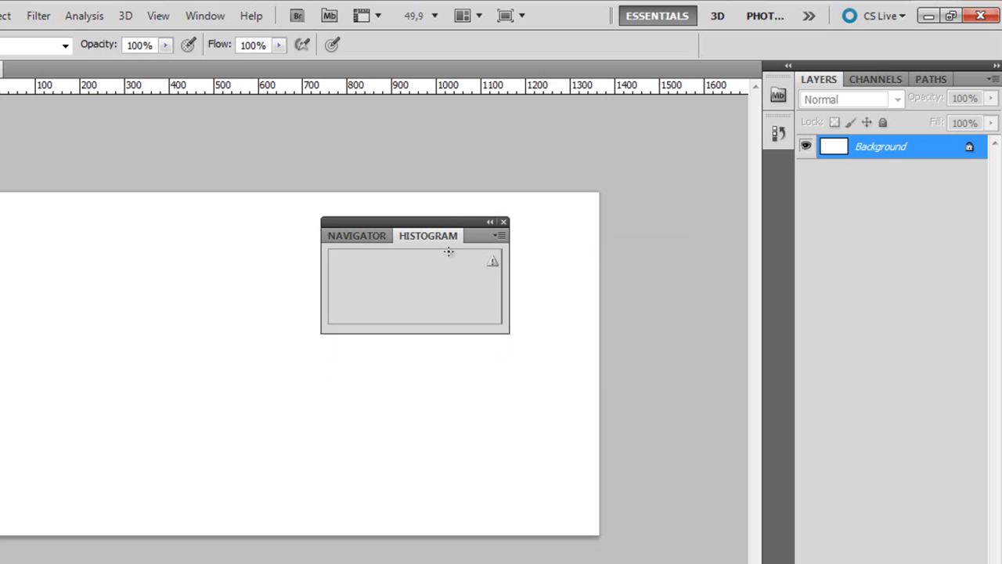
left_click(358, 235)
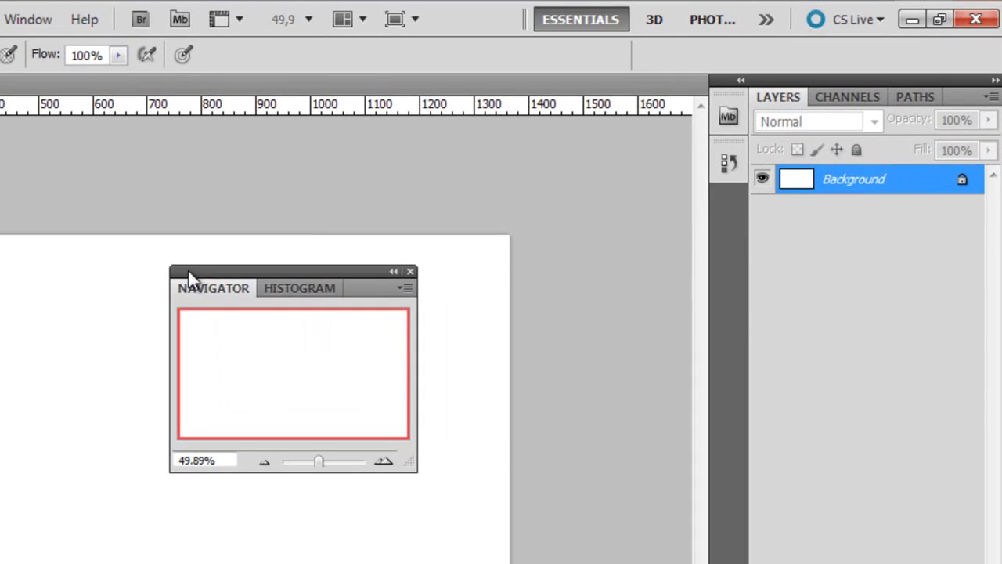
Step: Dock the floating Navigator group above the Layers group, and show the History panel and collapse it back to its icon
left_click_drag(236, 277, 814, 86)
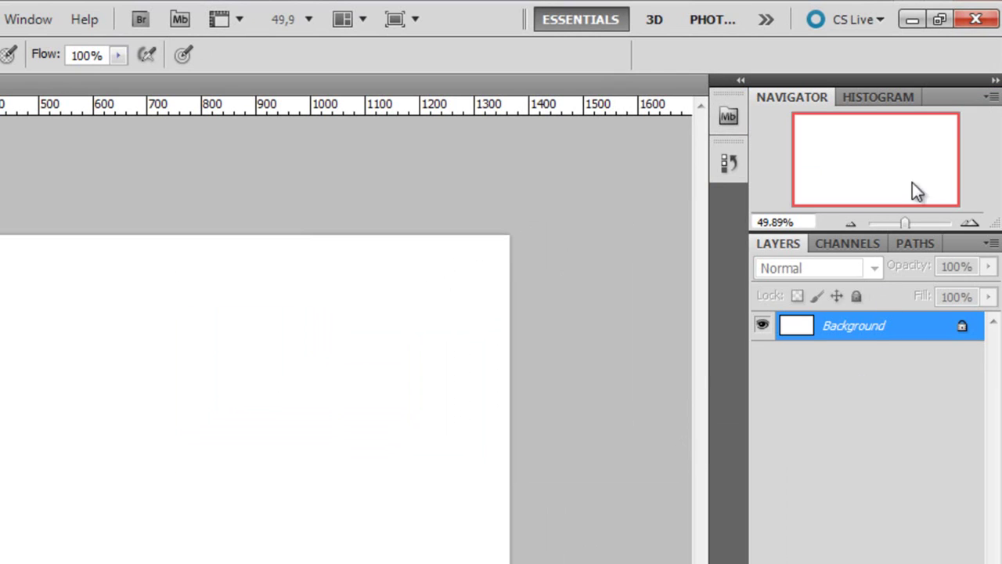
left_click(31, 22)
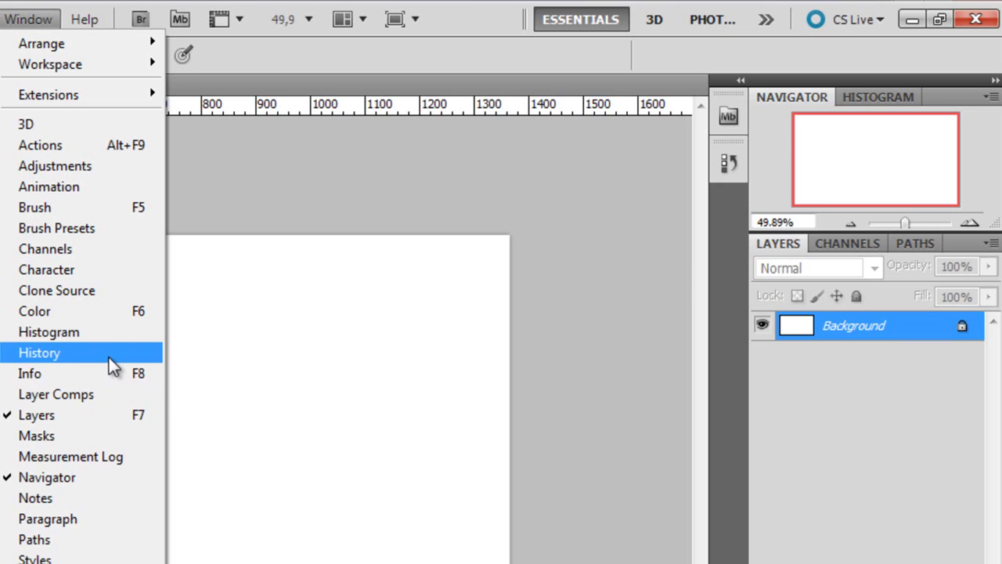
left_click(109, 357)
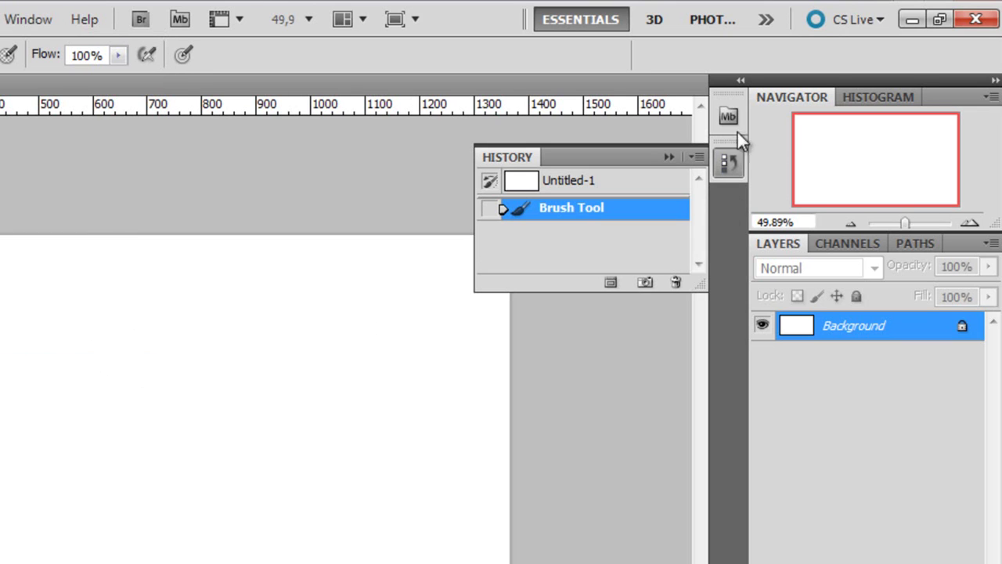
left_click(669, 156)
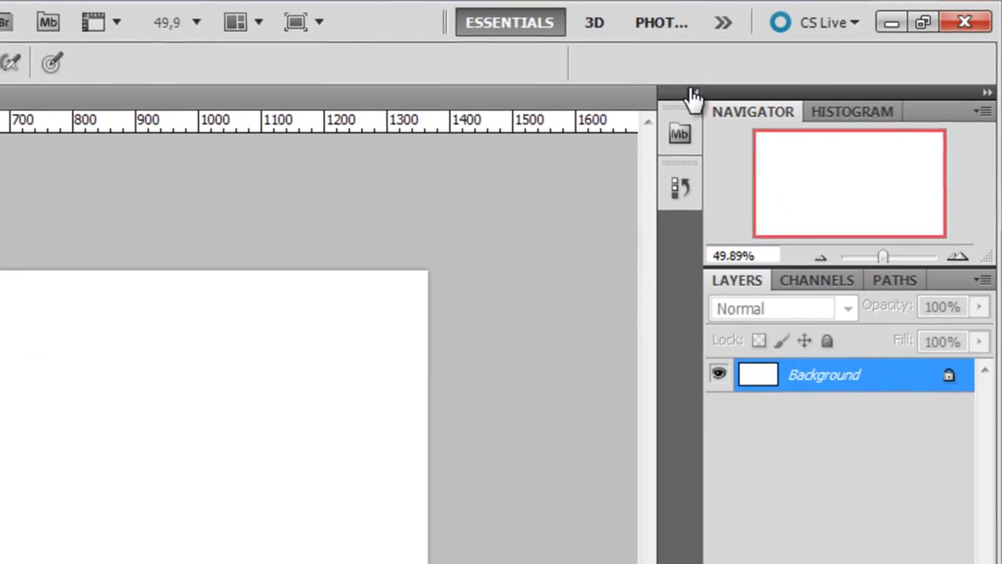
Step: Expand and re-collapse the Mini Bridge and History column, and collapse and re-expand the Navigator and Layers column
left_click(693, 97)
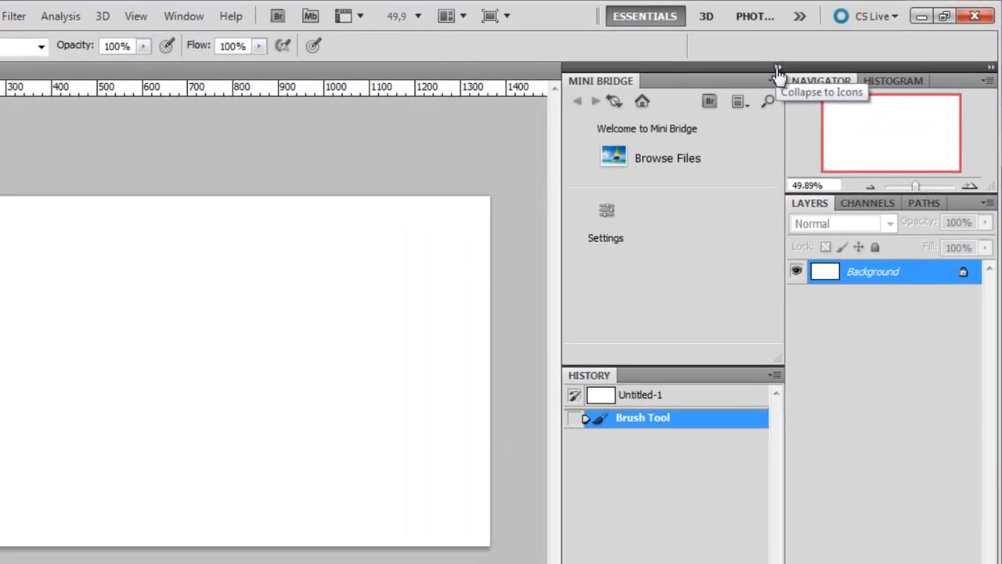
left_click(690, 95)
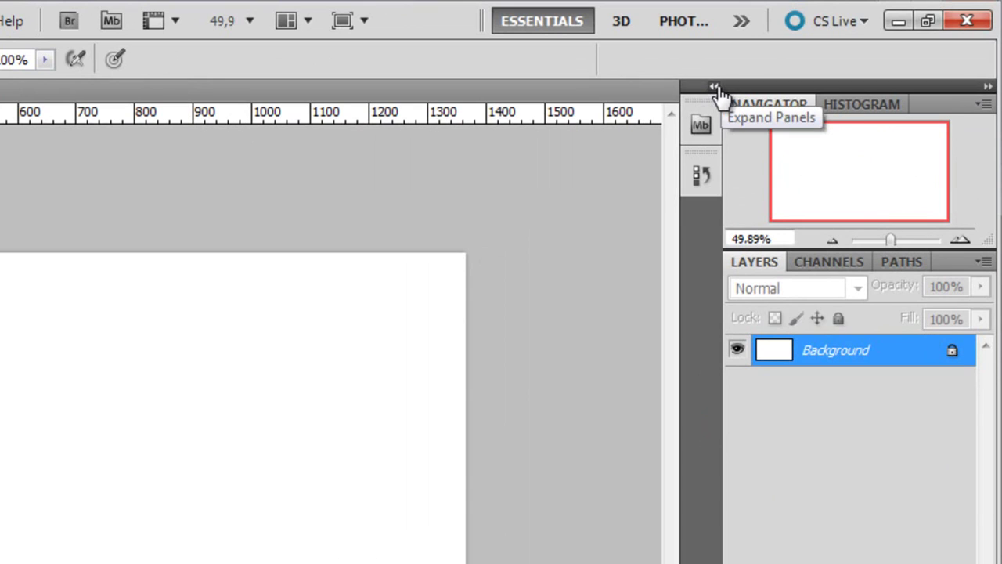
left_click(988, 87)
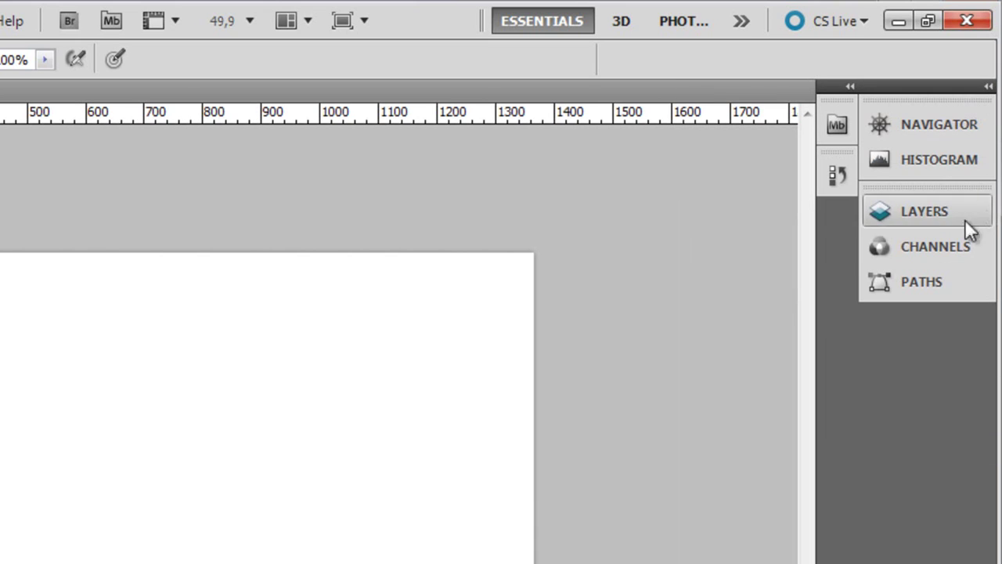
left_click(988, 88)
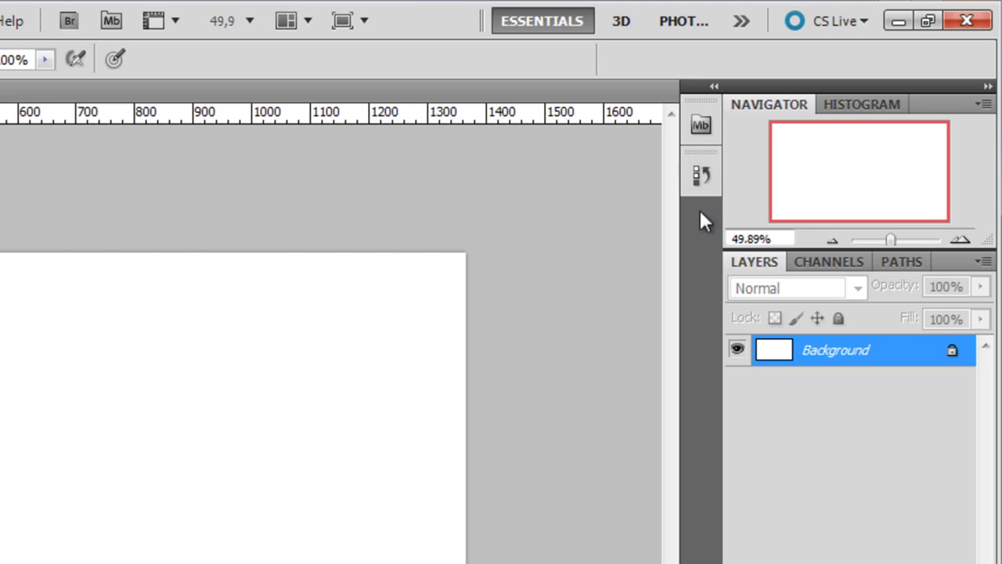
Step: Open the History panel from its icon and dock it between the Navigator and Layers groups
left_click(710, 182)
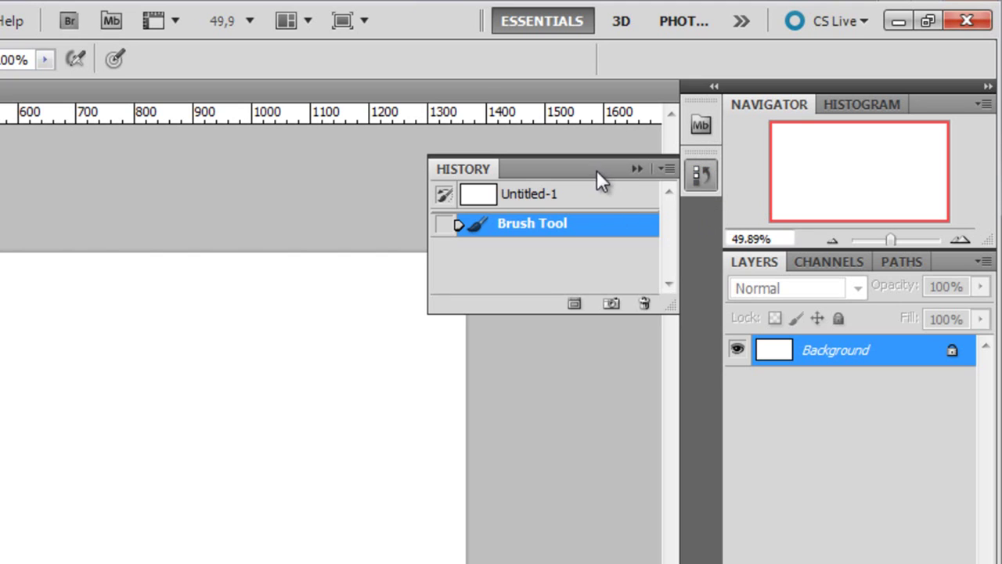
left_click_drag(596, 172, 838, 236)
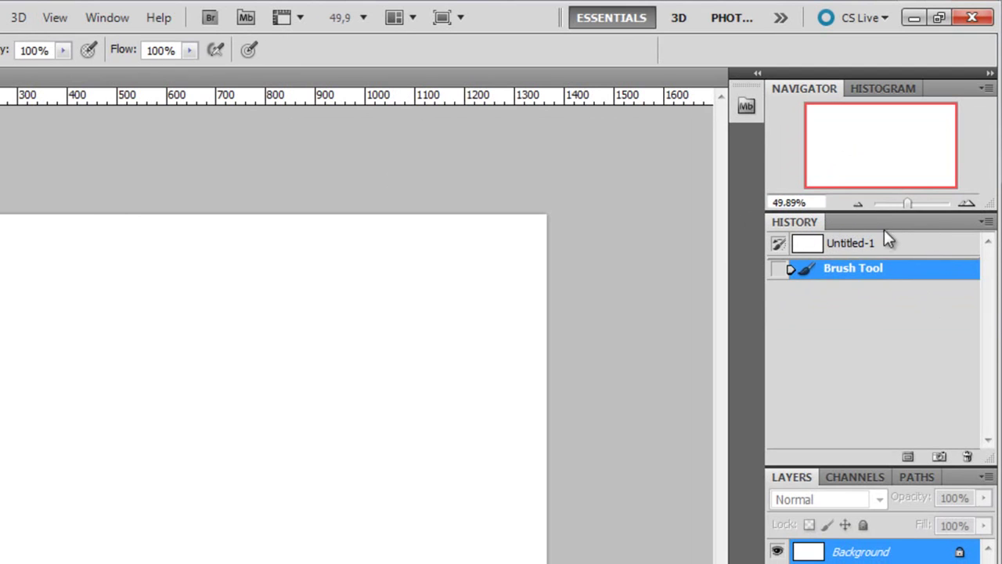
Step: Show the Styles panel, move it into the History group, and close the floating group with the remaining Color and Swatches panels
left_click(118, 18)
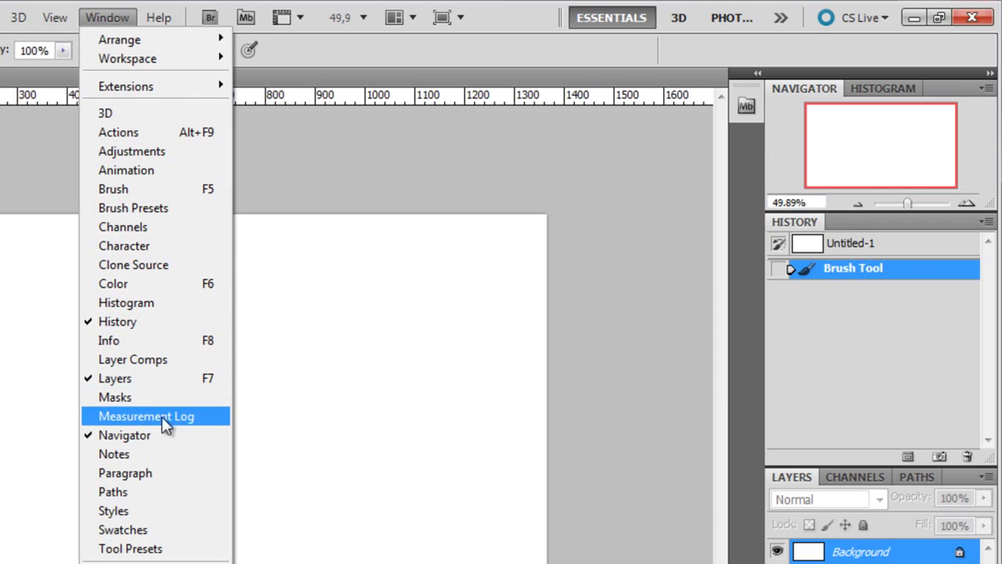
left_click(114, 511)
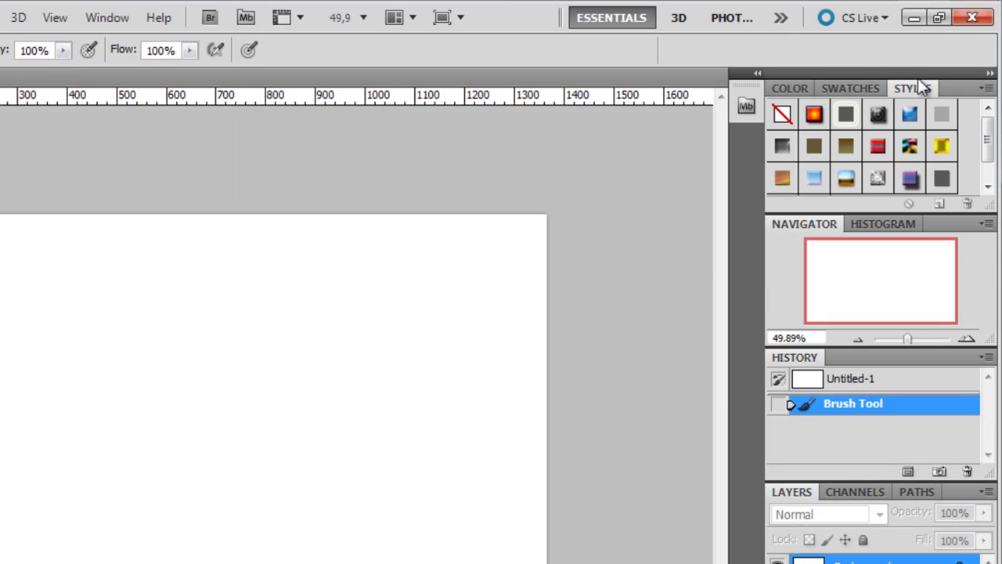
left_click_drag(954, 87, 323, 258)
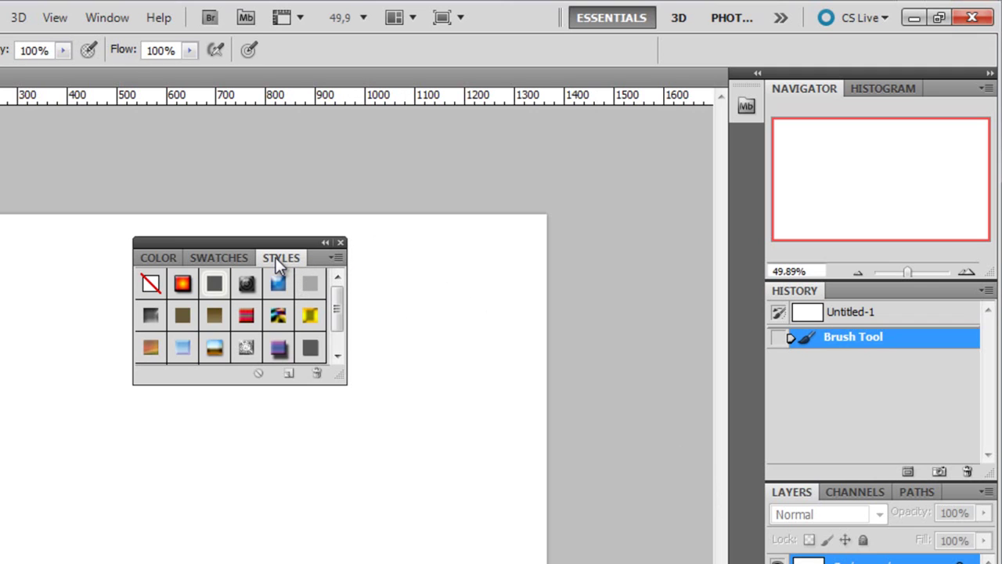
left_click_drag(276, 257, 846, 298)
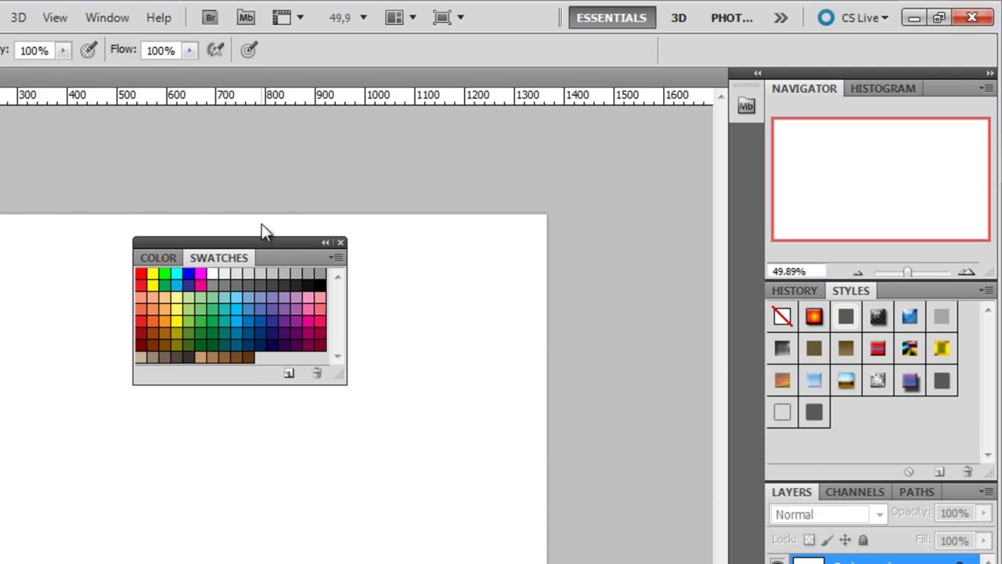
left_click(341, 242)
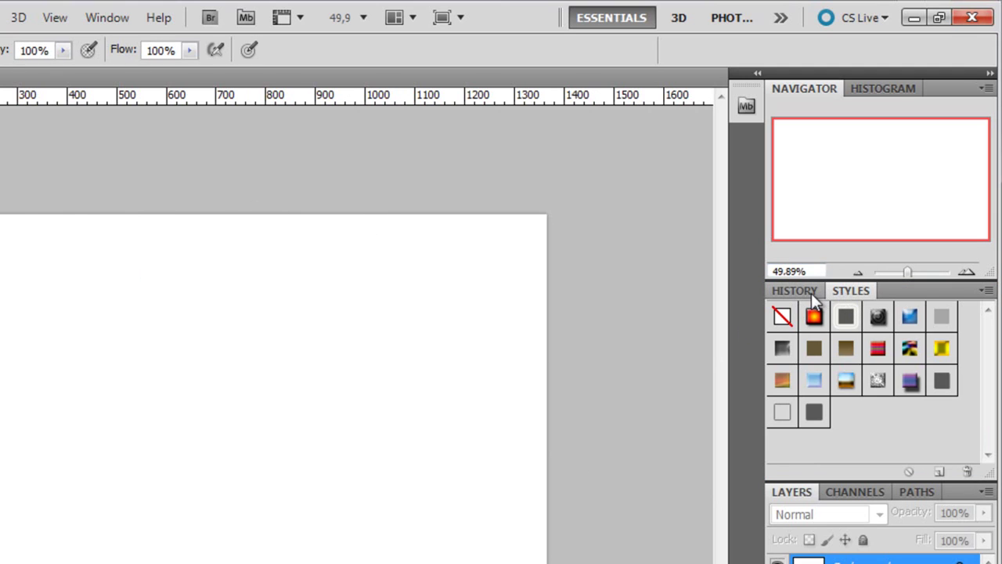
Step: Switch between the History and Styles panels in their shared group, leaving History in front
left_click(811, 292)
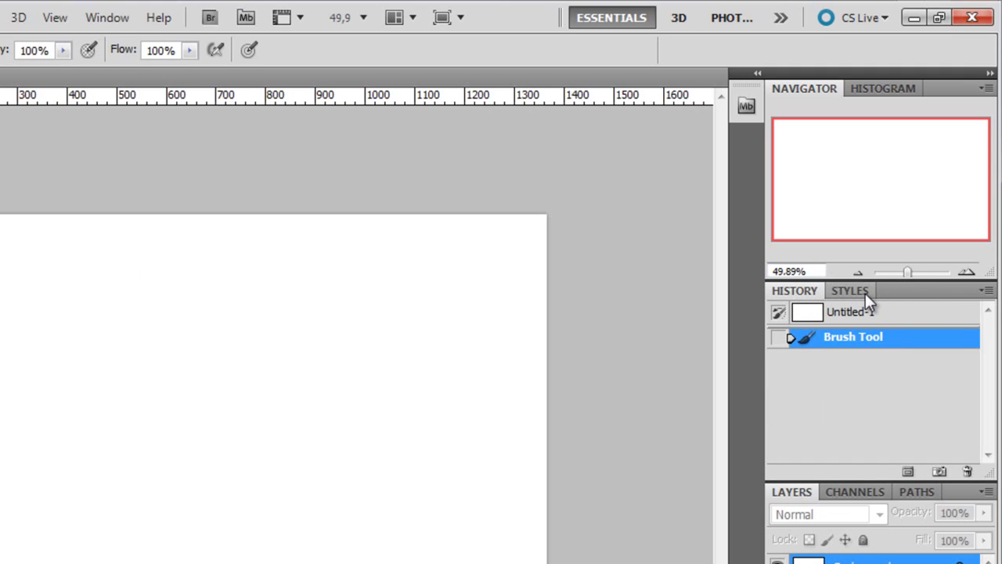
left_click(865, 293)
left_click(793, 293)
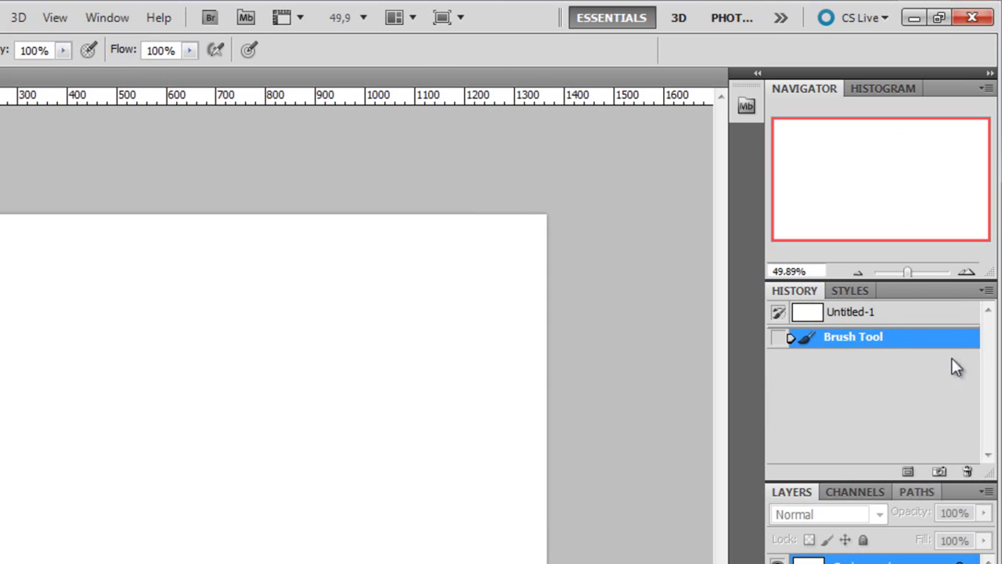
Step: View the Paths and Channels panels in the Layers group and return to the Layers panel
left_click(109, 24)
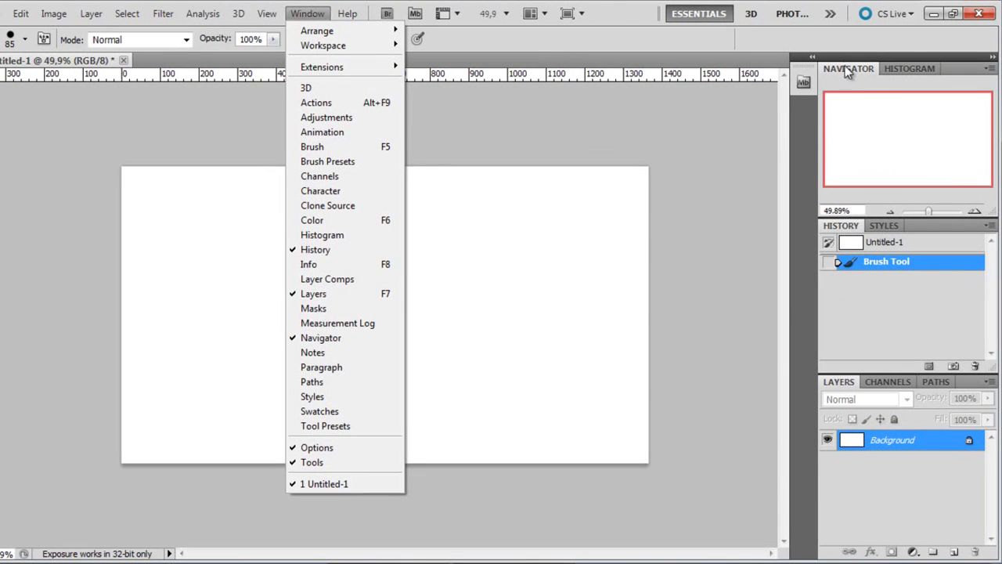
left_click(937, 383)
left_click(889, 384)
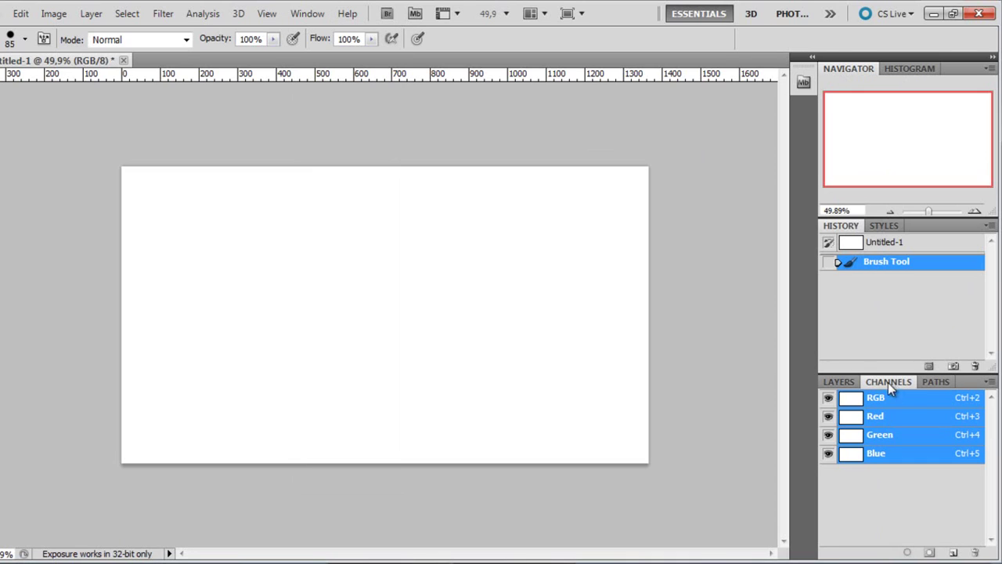
left_click(844, 382)
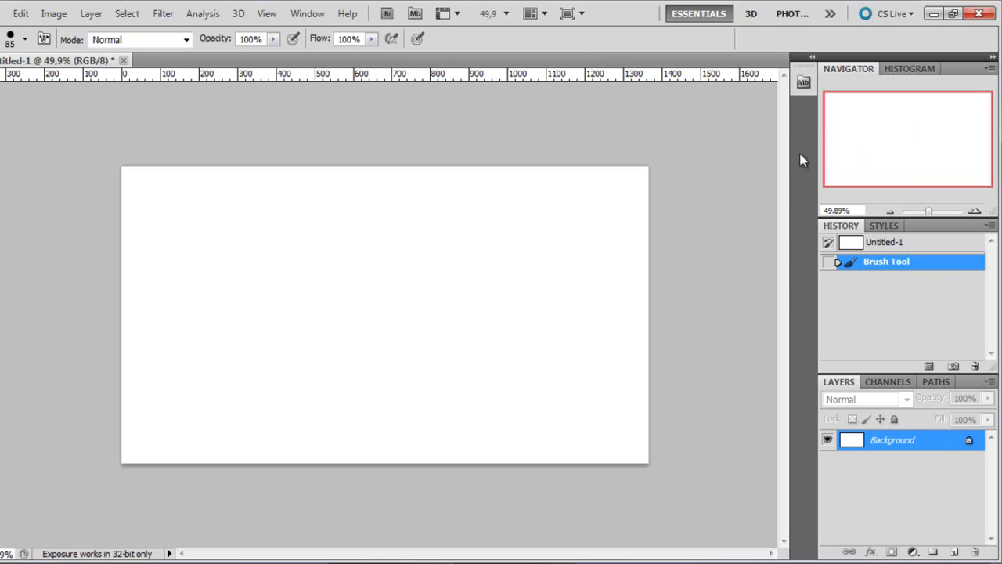
Step: Show the Brush panel and collapse its group to icons in the dock beside the Navigator
left_click(307, 13)
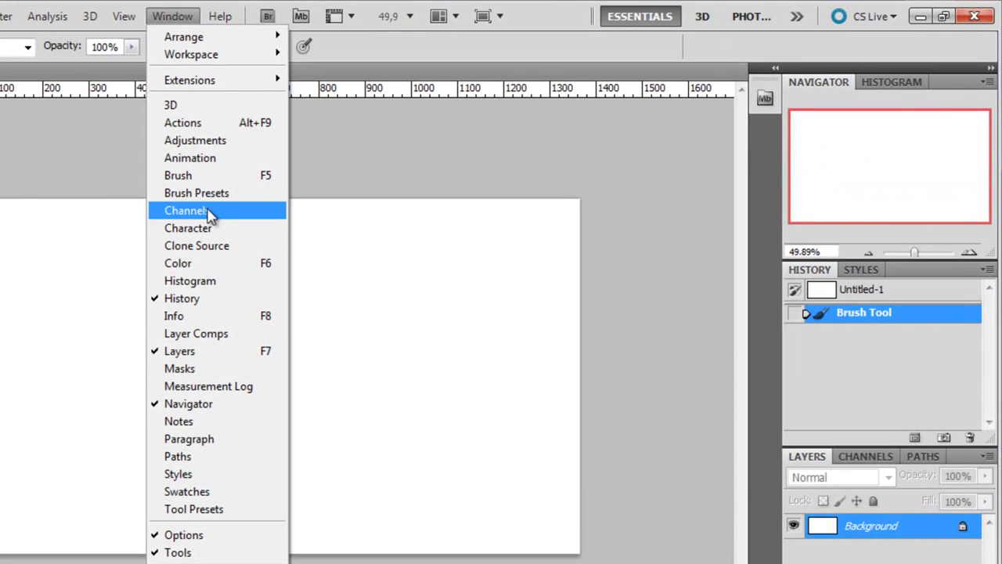
left_click(201, 174)
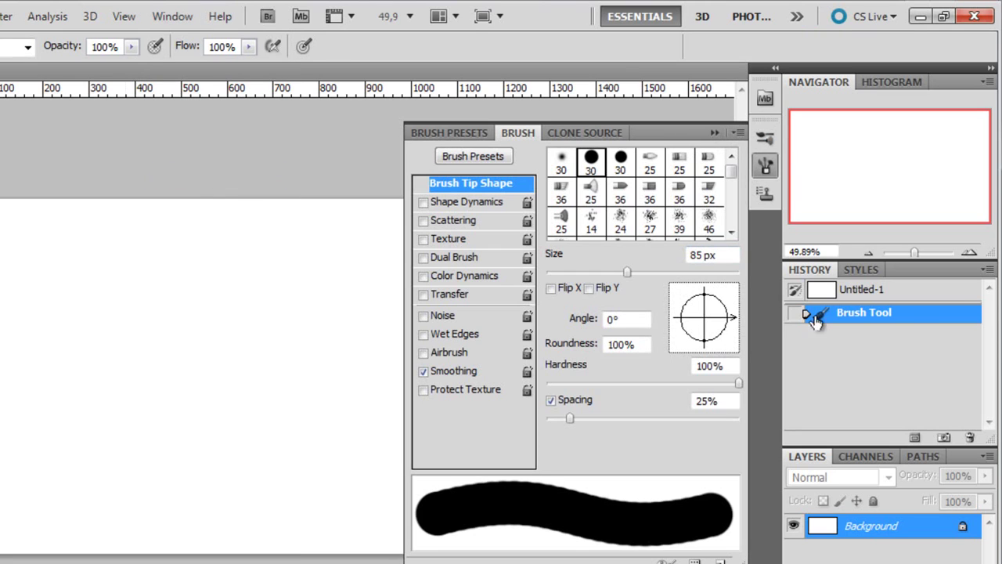
left_click(715, 132)
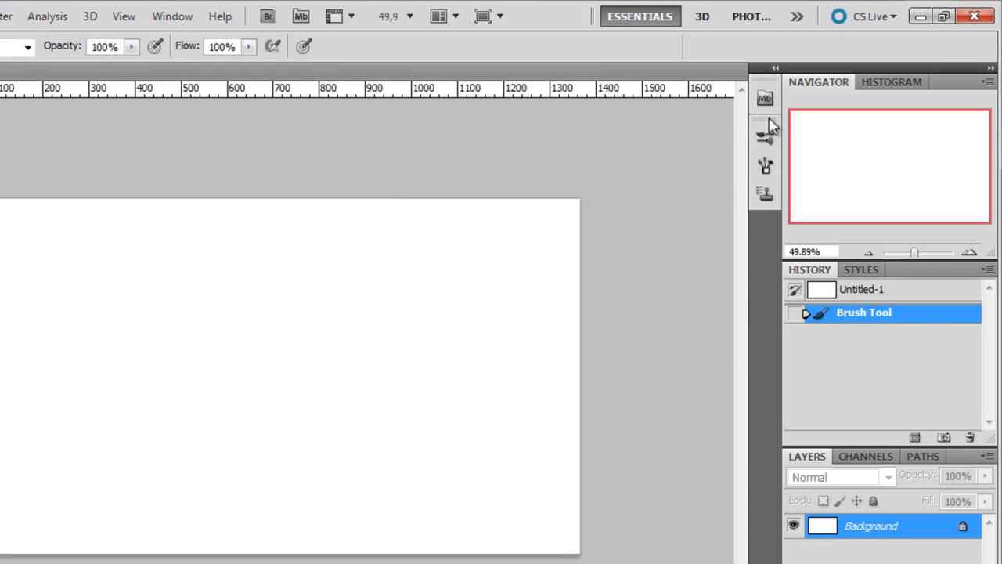
Step: Float the Brush panel group over the canvas, expand it, and view its Clone Source and Brush Presets panels
left_click_drag(766, 123, 424, 235)
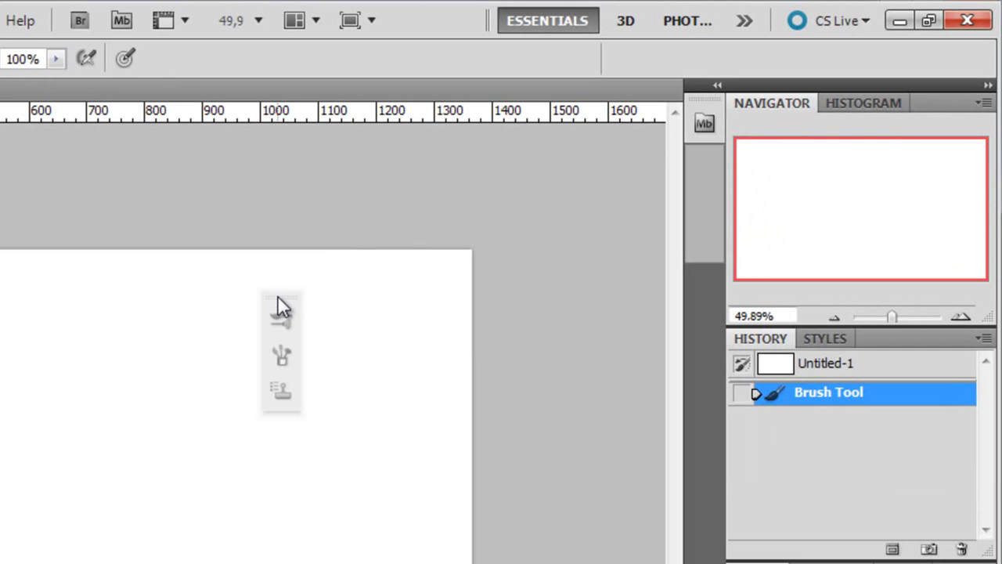
left_click_drag(278, 298, 278, 298)
left_click(275, 283)
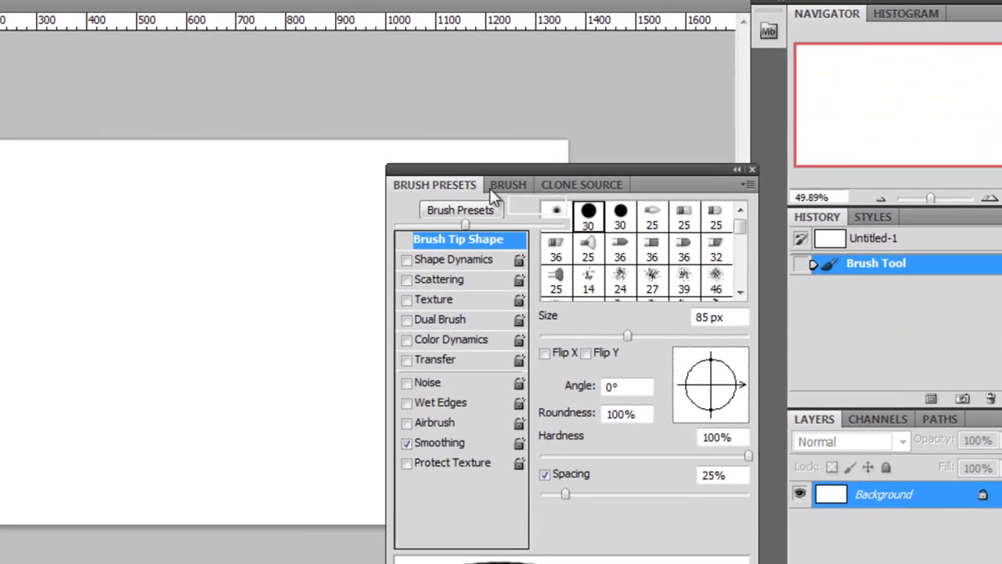
left_click(482, 186)
left_click(580, 184)
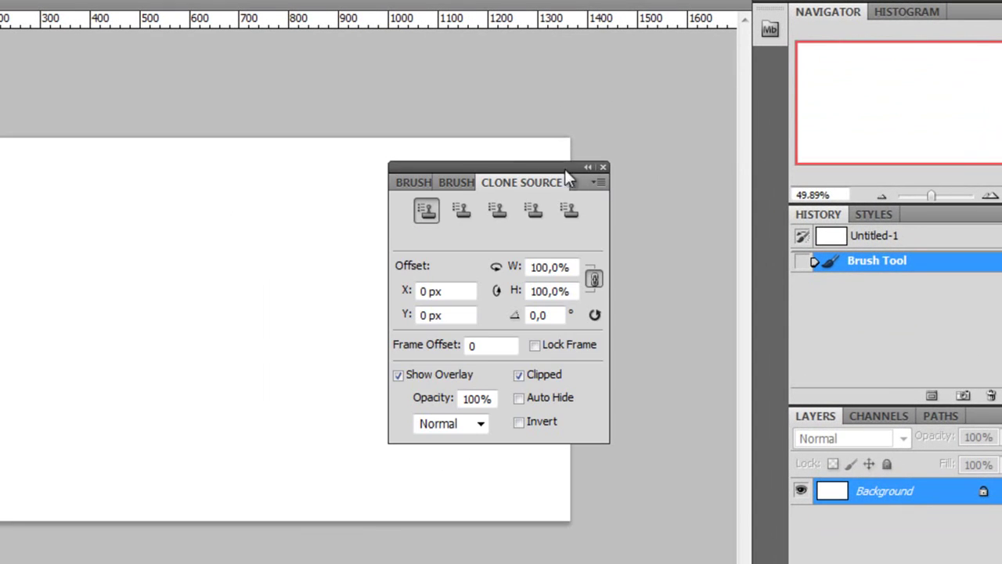
left_click(403, 185)
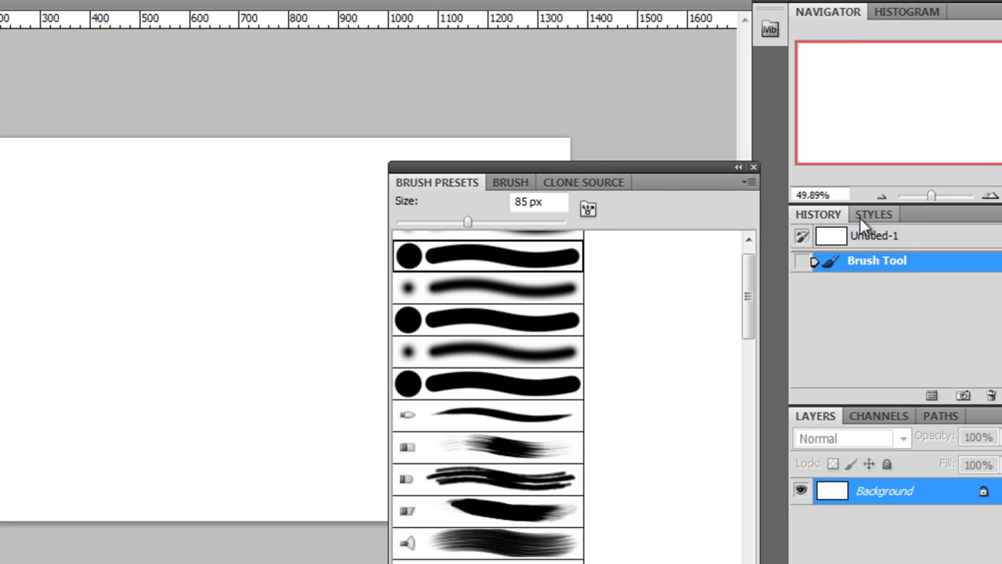
Step: Collapse the floating Brush group to icons and dock it below the Mini Bridge icon
left_click(738, 167)
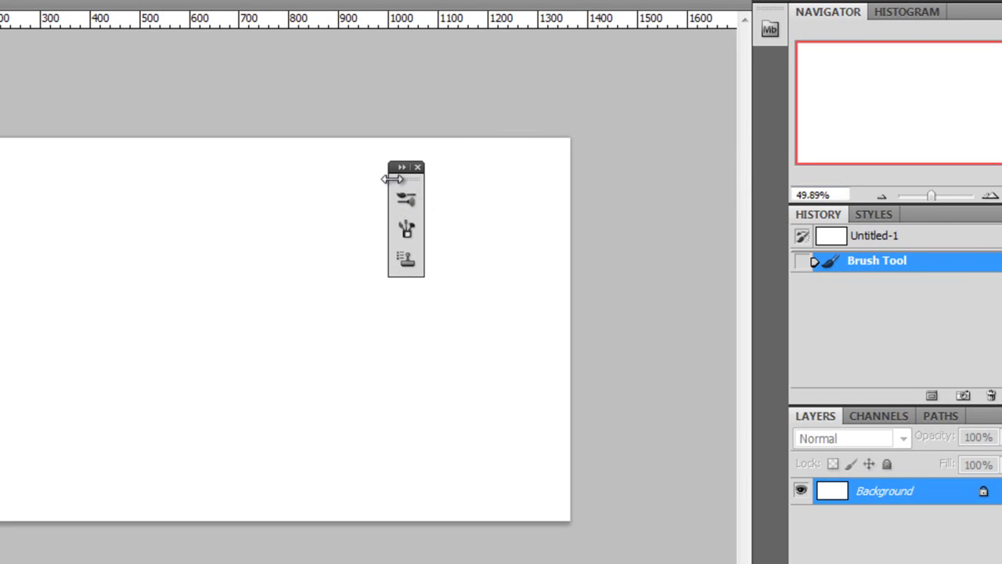
mouse_move(419, 180)
left_mouse_down()
mouse_move(698, 159)
mouse_move(765, 73)
left_mouse_up()
Step: Show the Actions panel, separate it from the History group, collapse it to an icon and dock it below the Brush group icons
left_click(123, 0)
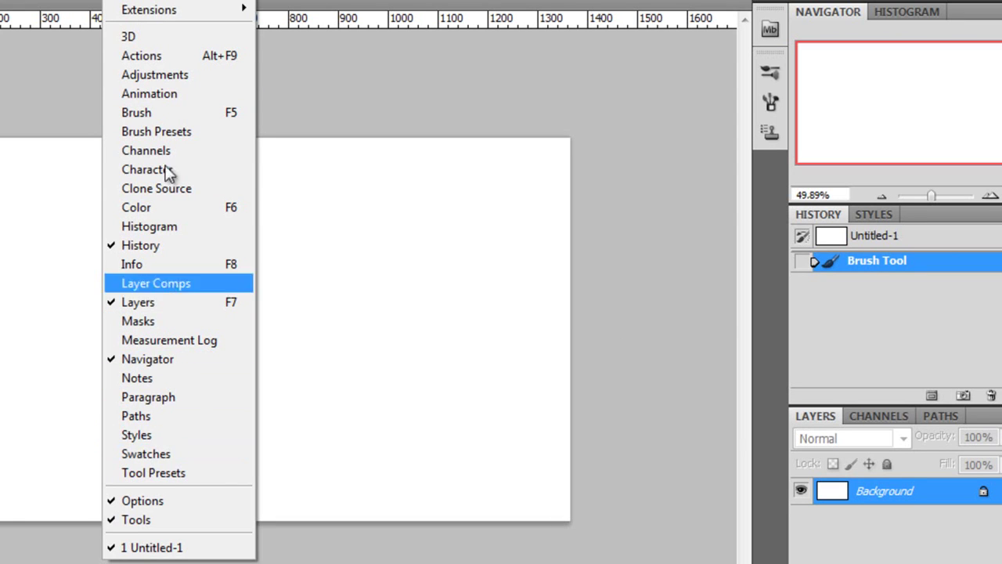
left_click(149, 56)
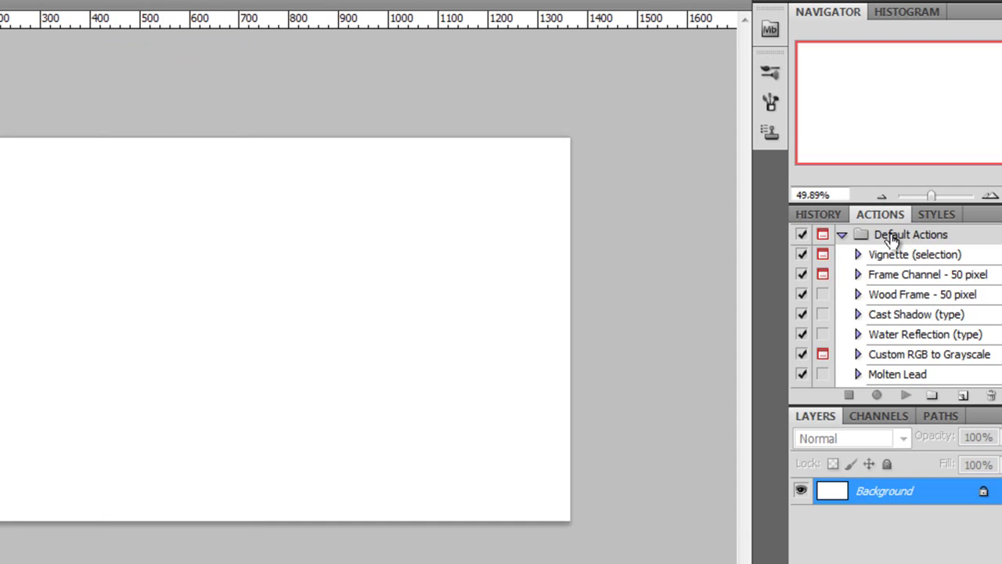
left_click_drag(877, 216, 257, 264)
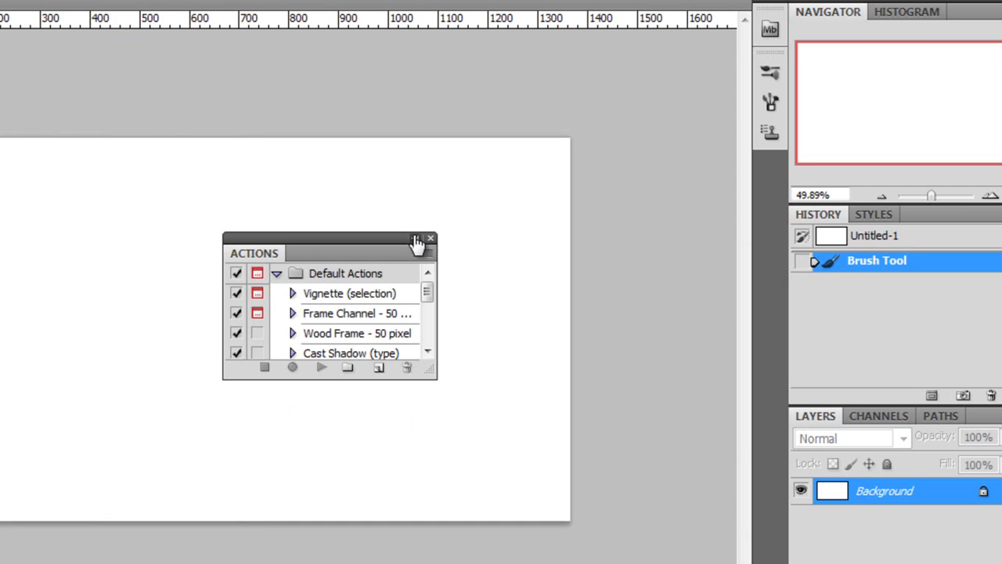
left_click(415, 237)
left_click_drag(246, 246, 753, 195)
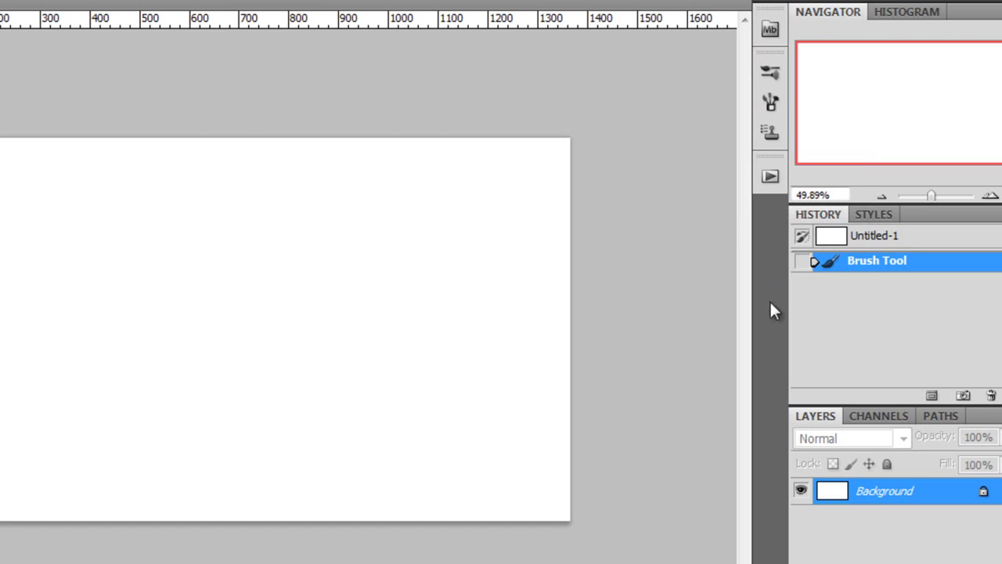
Step: View the docked Actions, Clone Source and Brush panels by opening each from its collapsed icon
left_click(767, 186)
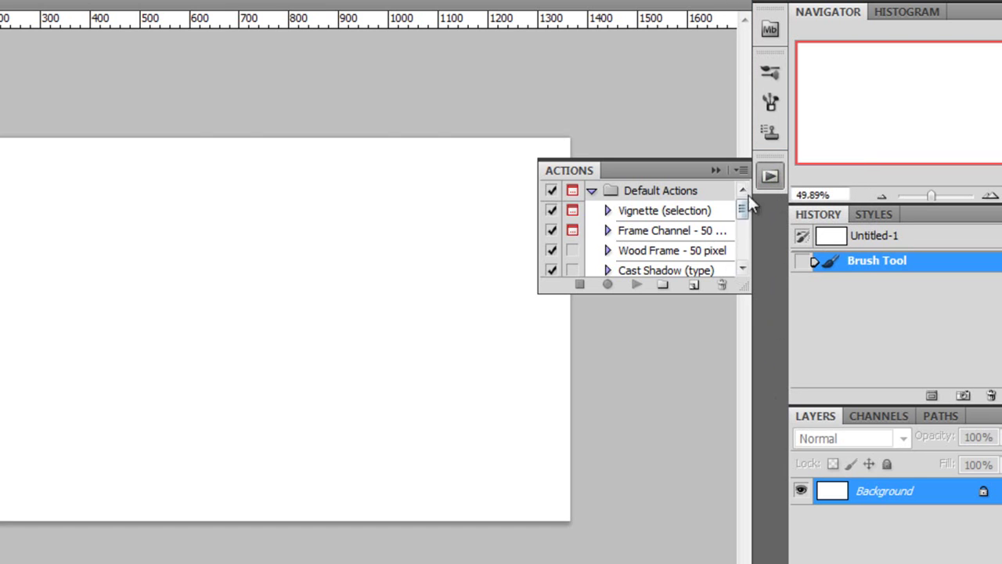
left_click(769, 178)
left_click(773, 135)
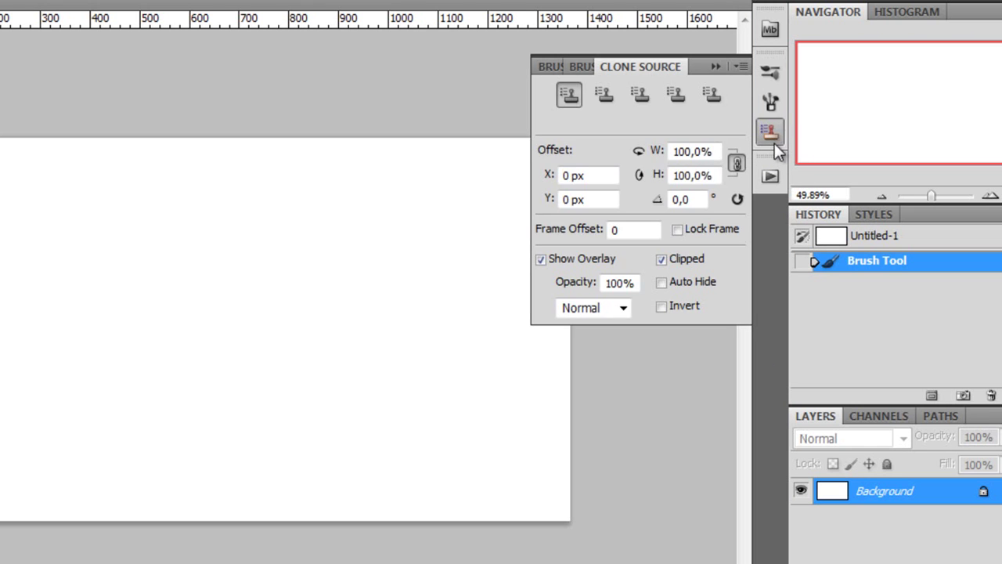
left_click(775, 135)
left_click(775, 102)
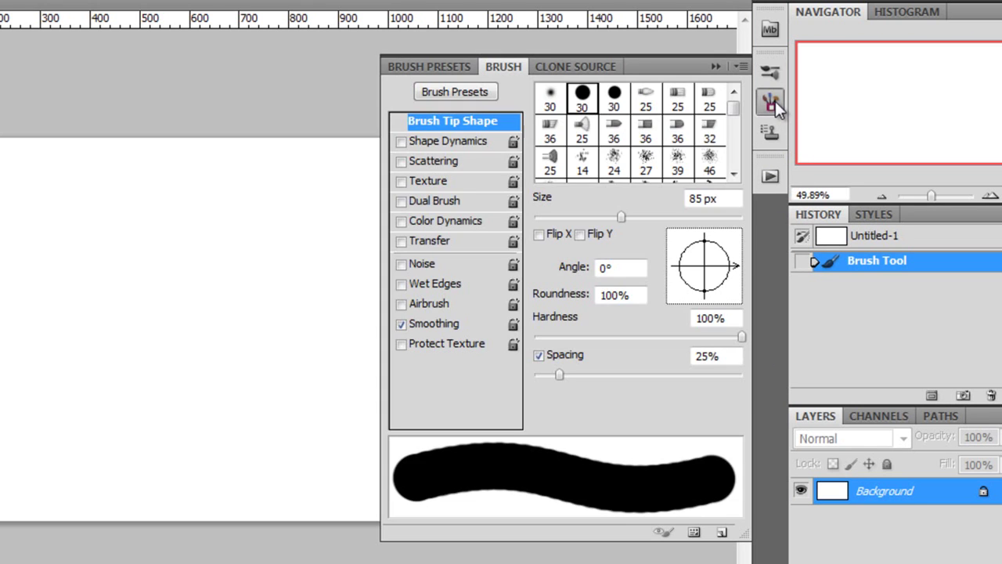
Step: Collapse the Brush panel, then show the Adjustments and Masks panel group and float it over the canvas
left_click(775, 102)
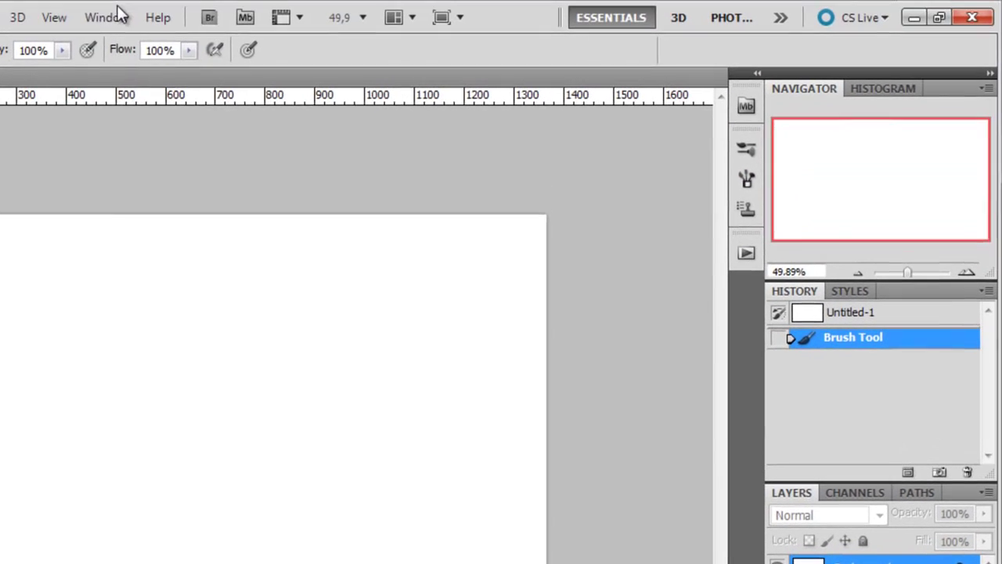
left_click(117, 11)
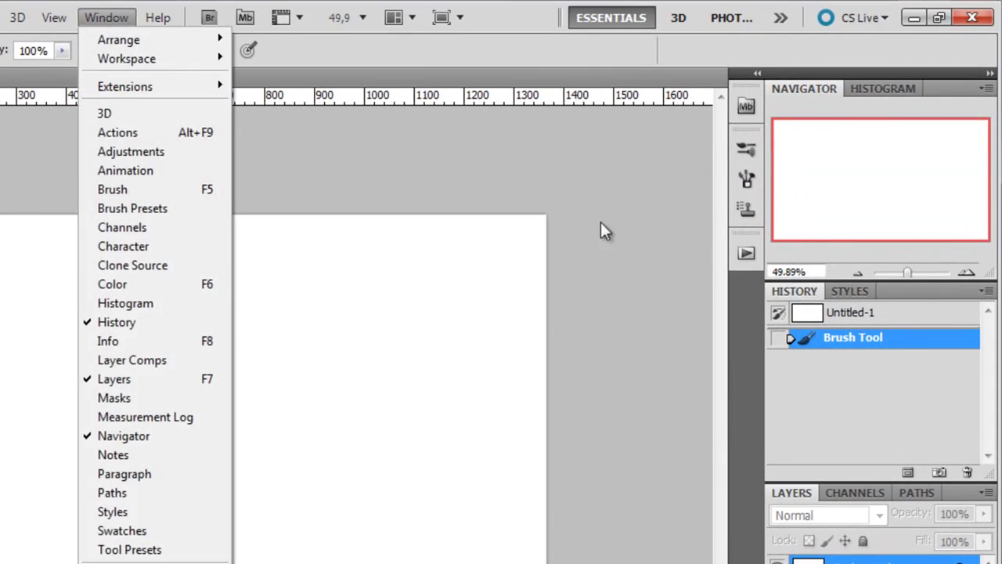
left_click(163, 152)
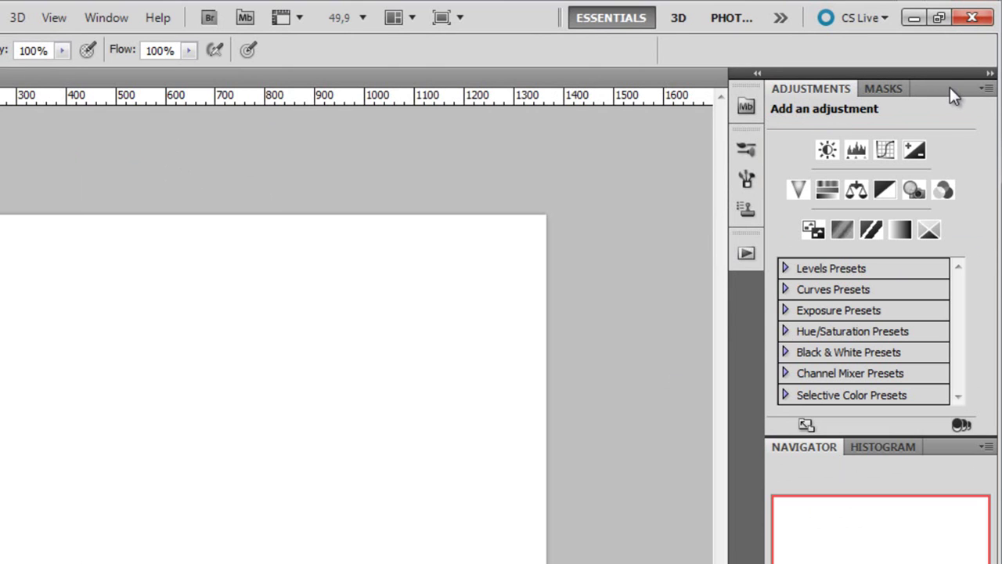
left_click_drag(949, 86, 299, 211)
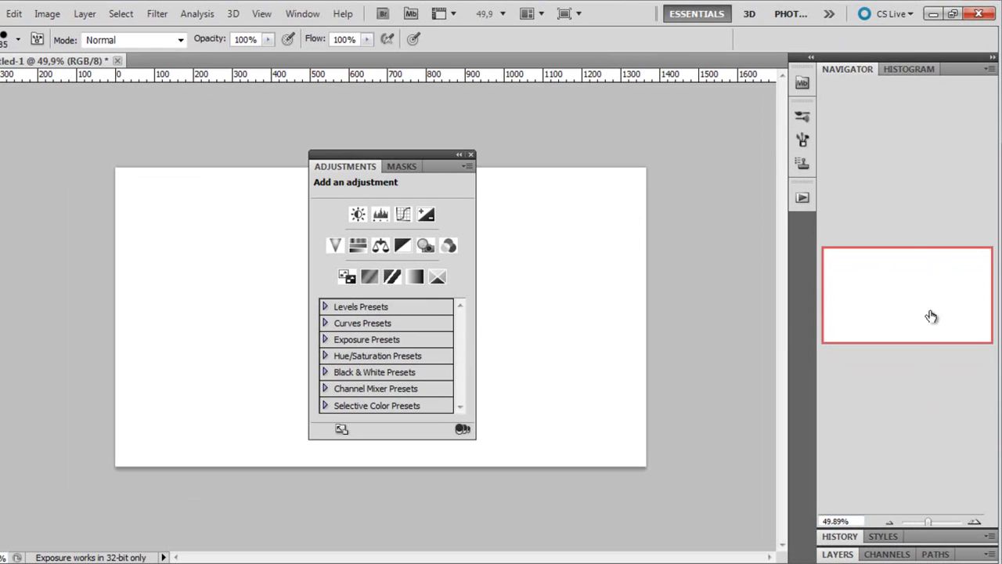
Step: Expand the collapsed History and Layers groups, shrink the Navigator panel and enlarge the Layers panel
left_click(883, 537)
left_click(853, 396)
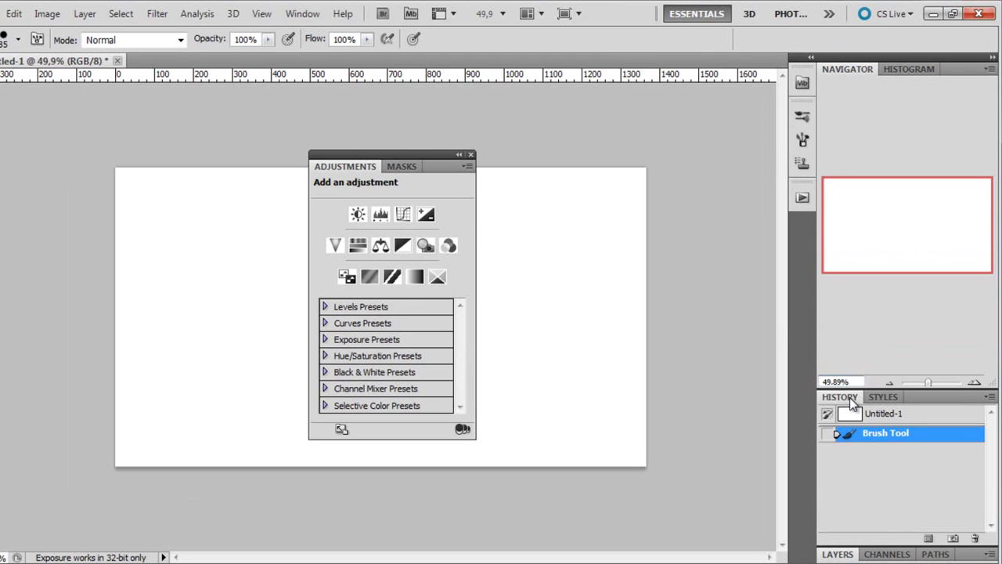
left_click(875, 556)
left_click(843, 387)
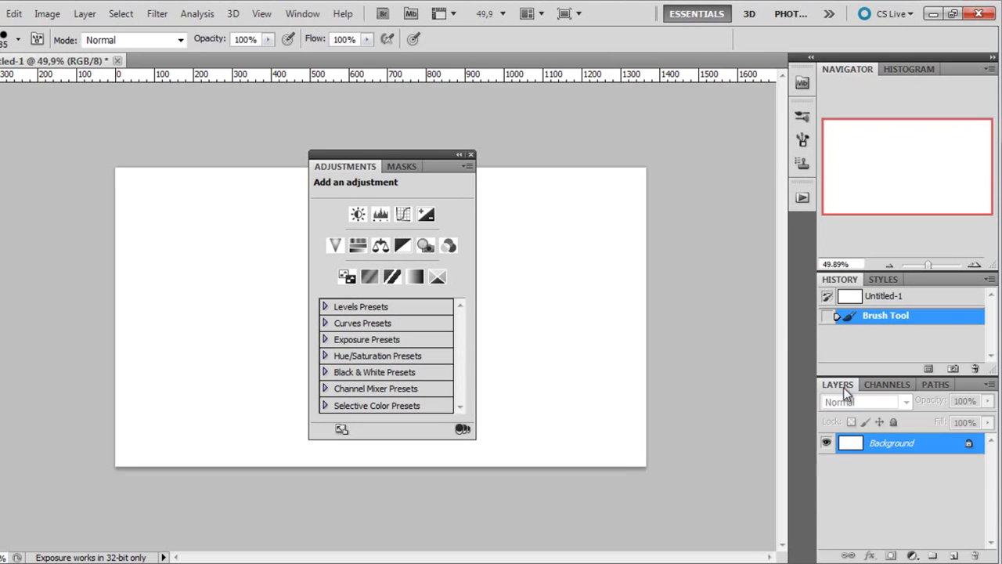
left_click_drag(916, 274, 915, 175)
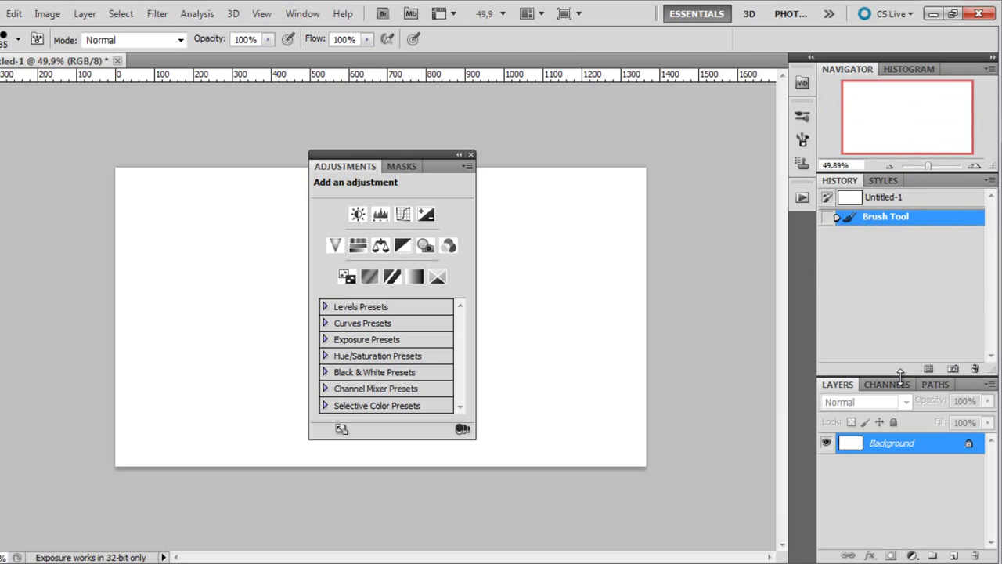
left_click_drag(901, 374, 899, 293)
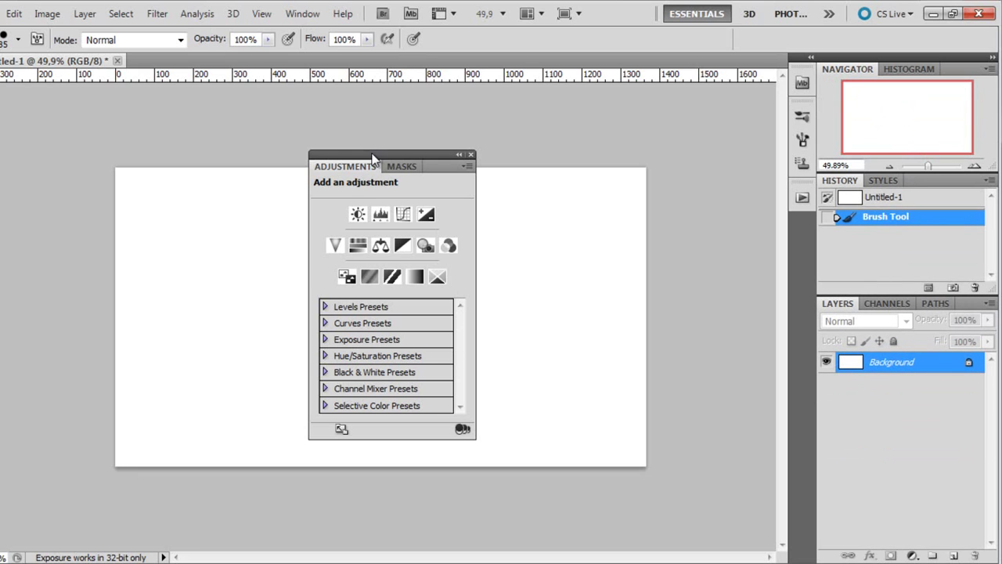
Step: Dock the Adjustments and Masks group as icons below the Actions icon and open it from there
left_click_drag(380, 155, 809, 255)
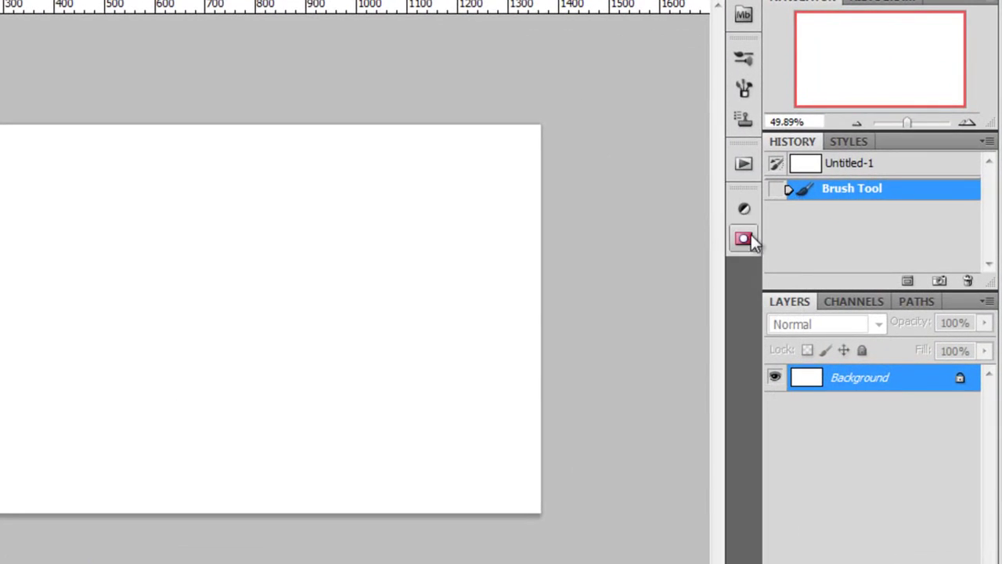
left_click(749, 238)
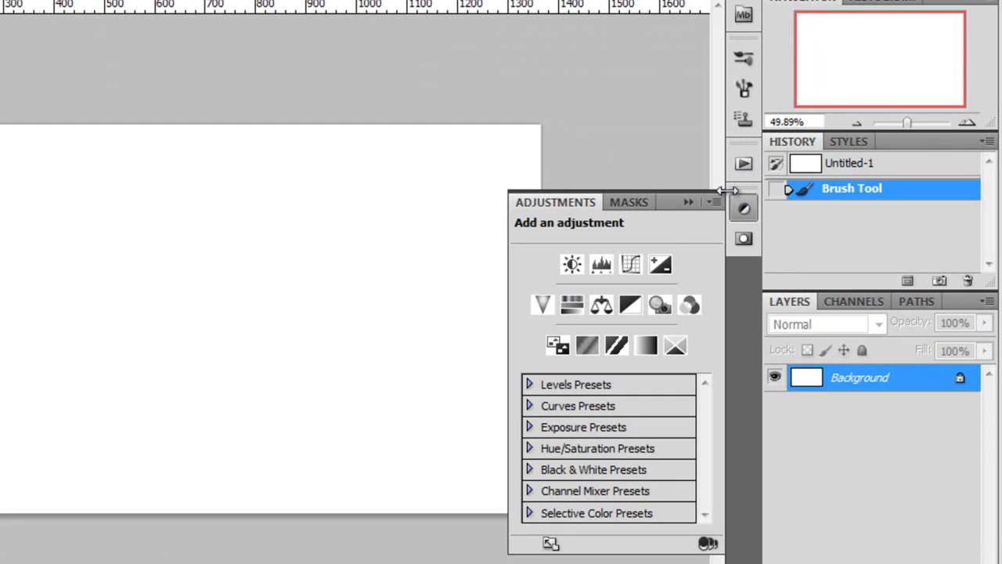
Step: Add a Levels adjustment layer and view its settings in the Adjustments and Masks panels
left_click(601, 265)
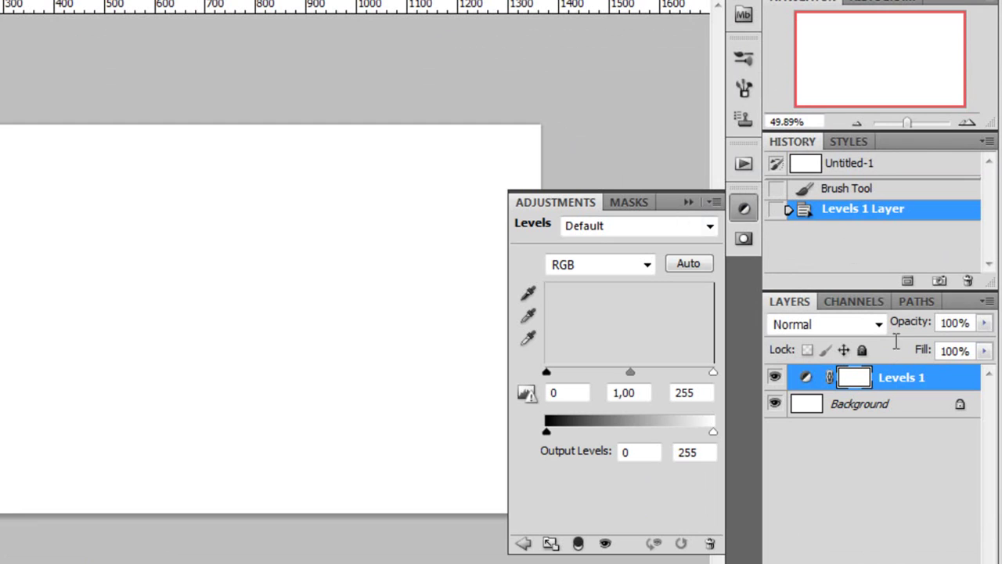
left_click(744, 210)
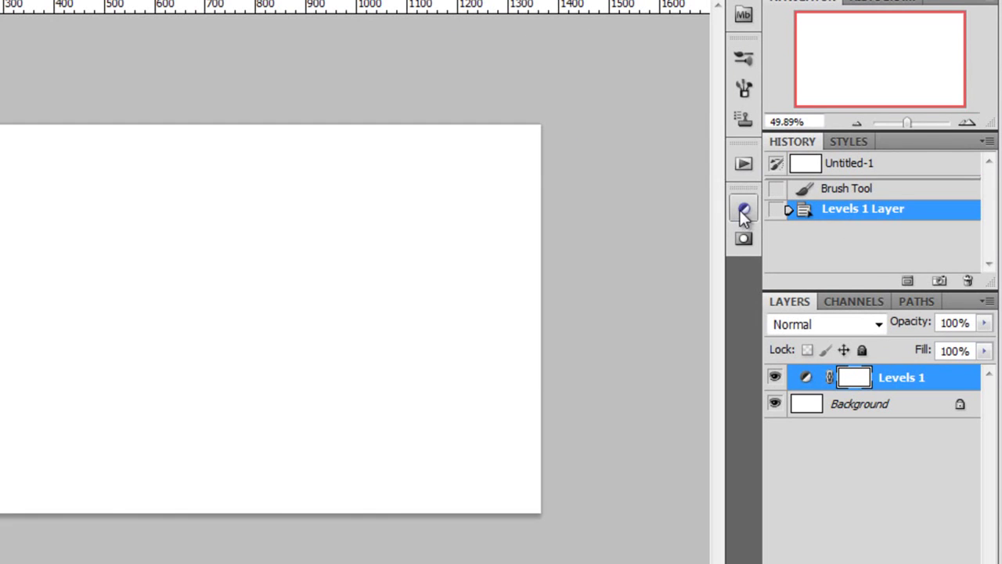
left_click(744, 209)
left_click(624, 204)
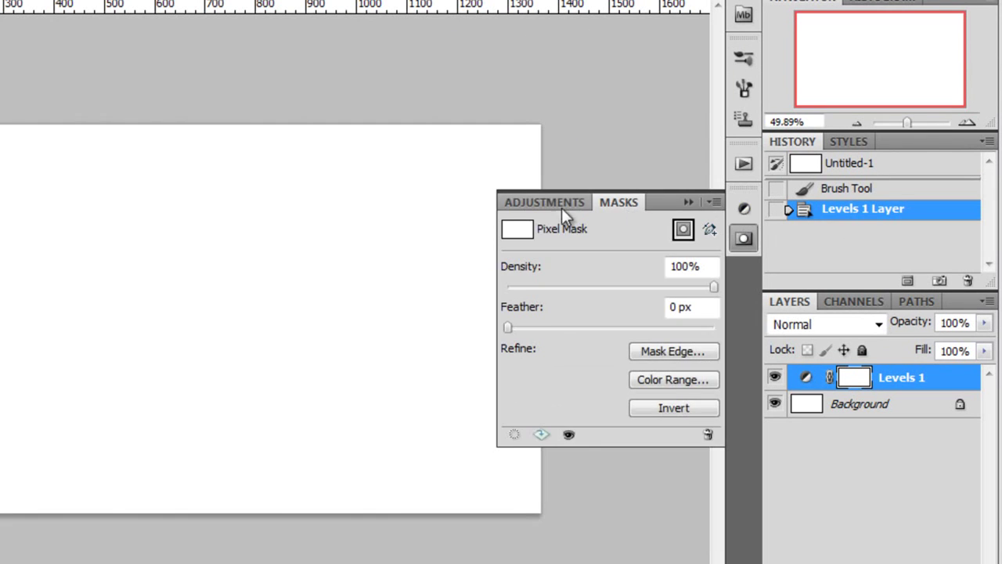
left_click(559, 204)
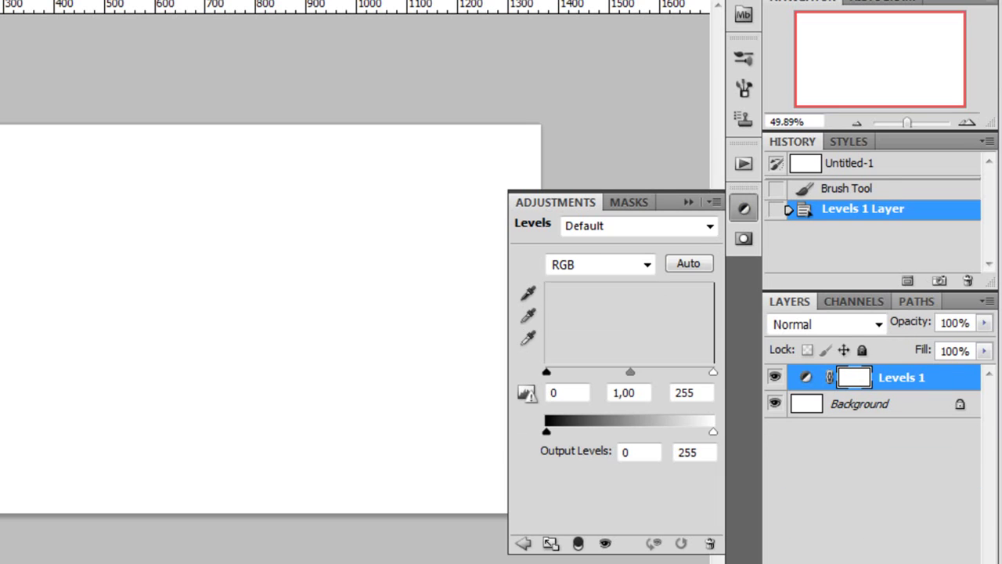
Step: Delete the Levels 1 adjustment layer, collapse the Adjustments panel, and briefly reopen it from its icon
key("Delete")
left_click(688, 202)
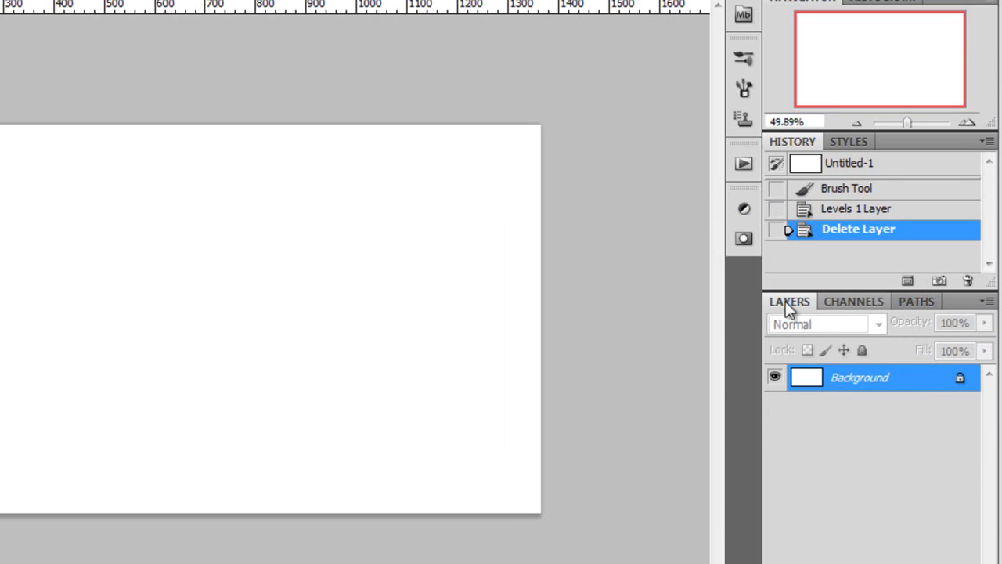
left_click(743, 209)
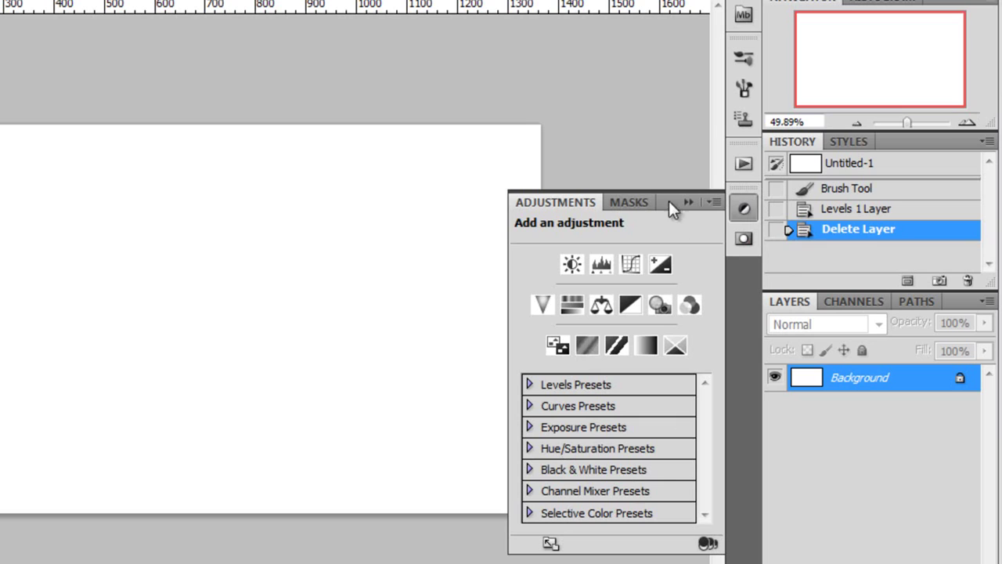
left_click(741, 211)
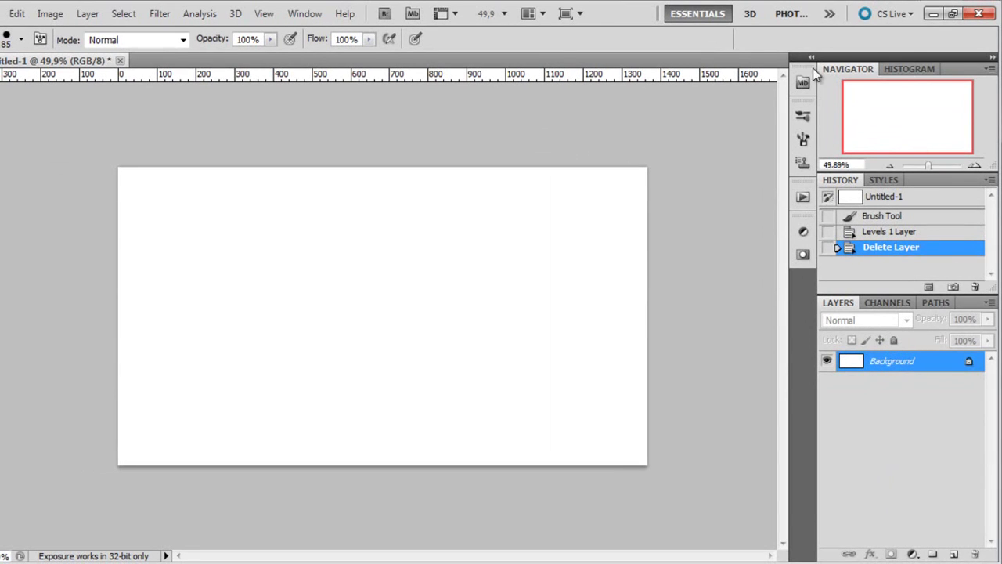
Step: Open the Menus customization settings, look at the Keyboard Shortcuts page, and expand the File commands on the Menus page
left_click(13, 15)
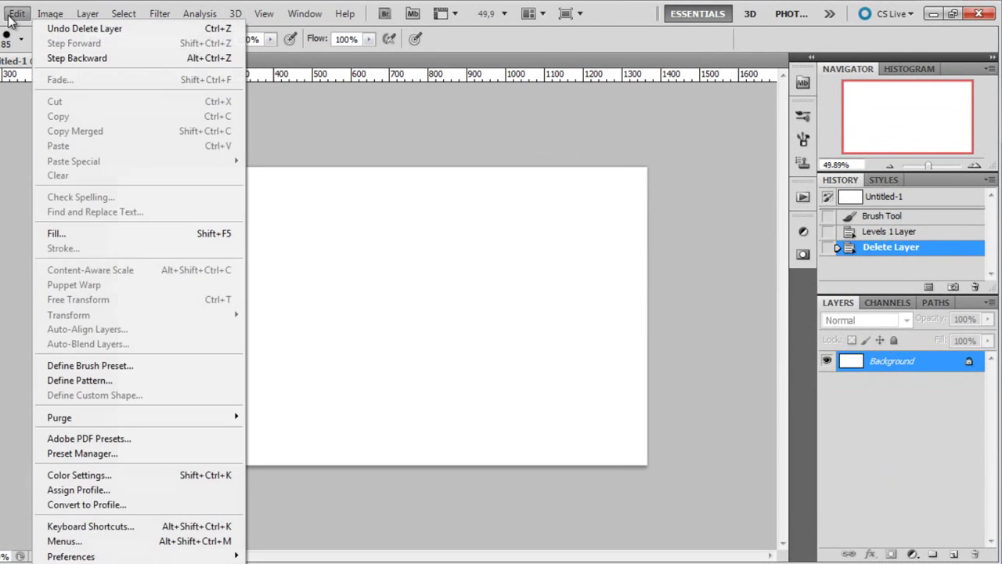
left_click(69, 541)
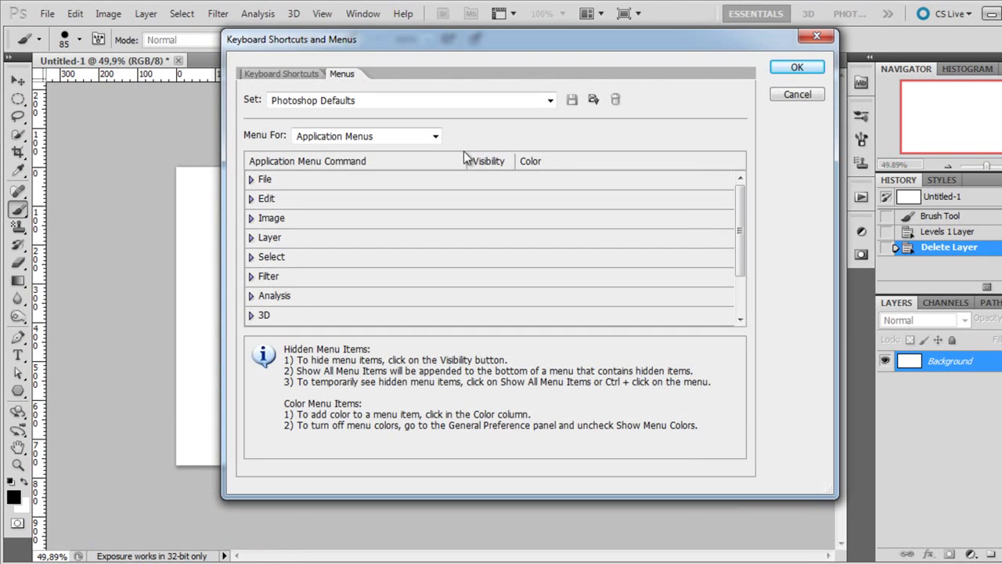
left_click(290, 74)
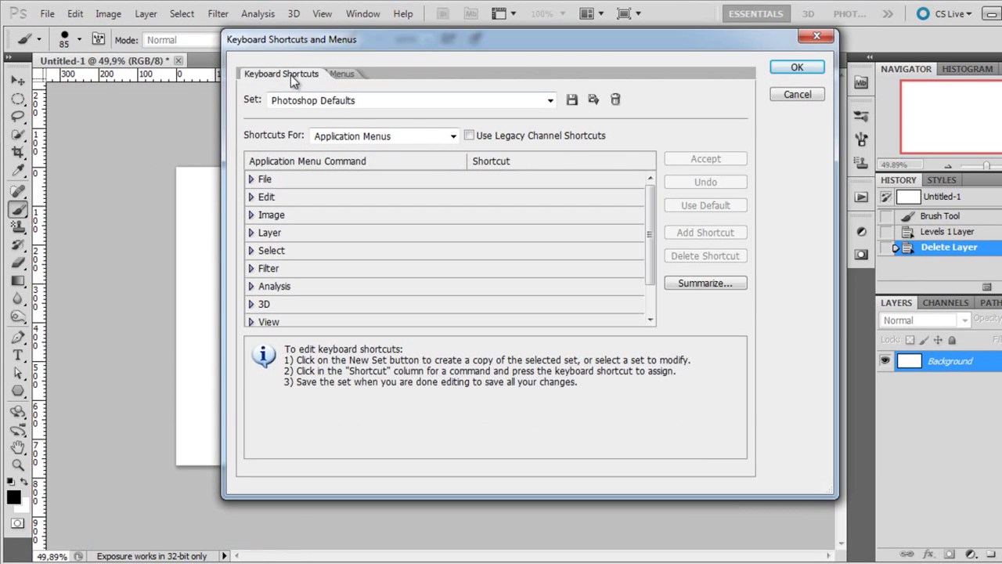
left_click(342, 74)
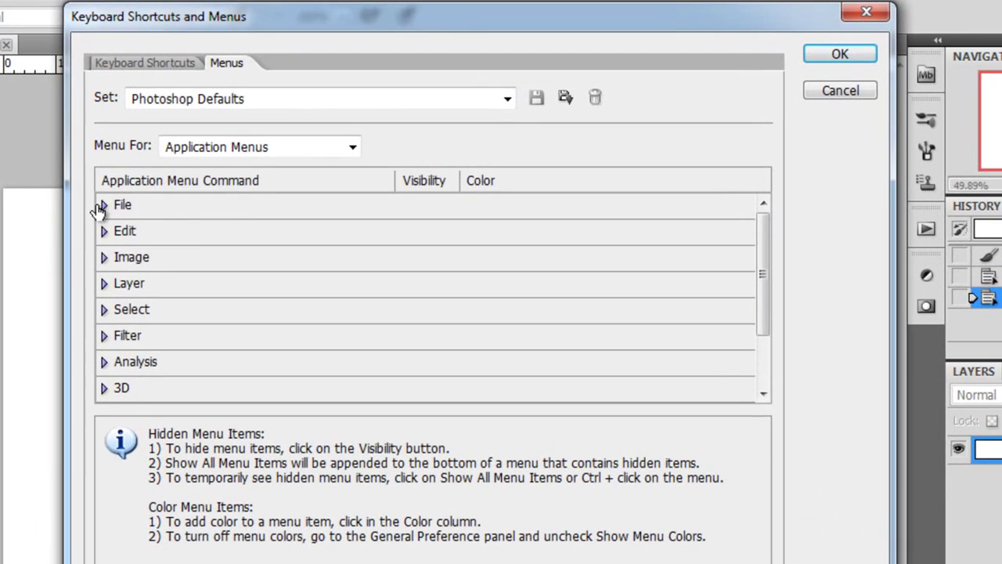
left_click(251, 179)
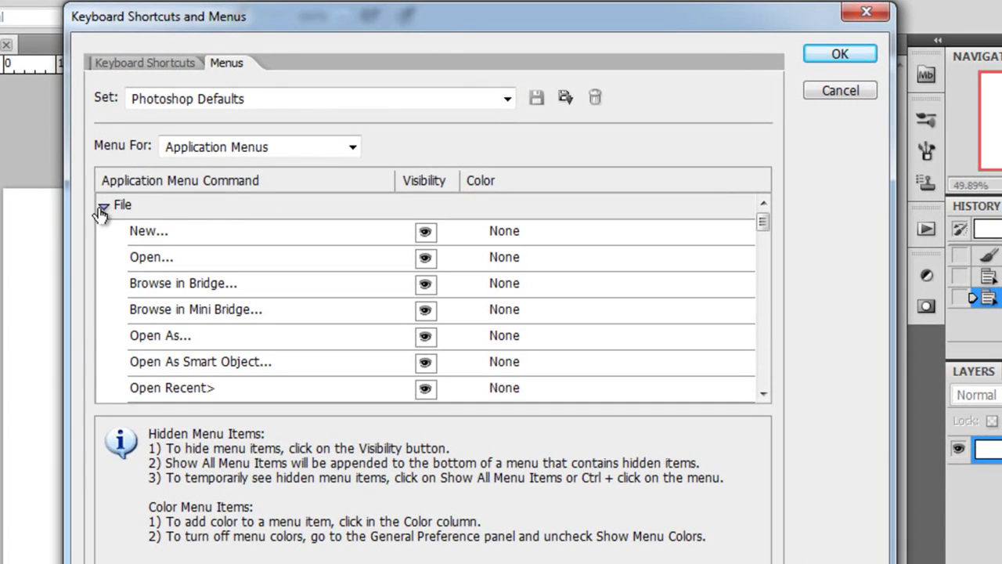
Step: Switch the menu customization list to Panel Menus and look through the listed panels
left_click(350, 147)
left_click(351, 149)
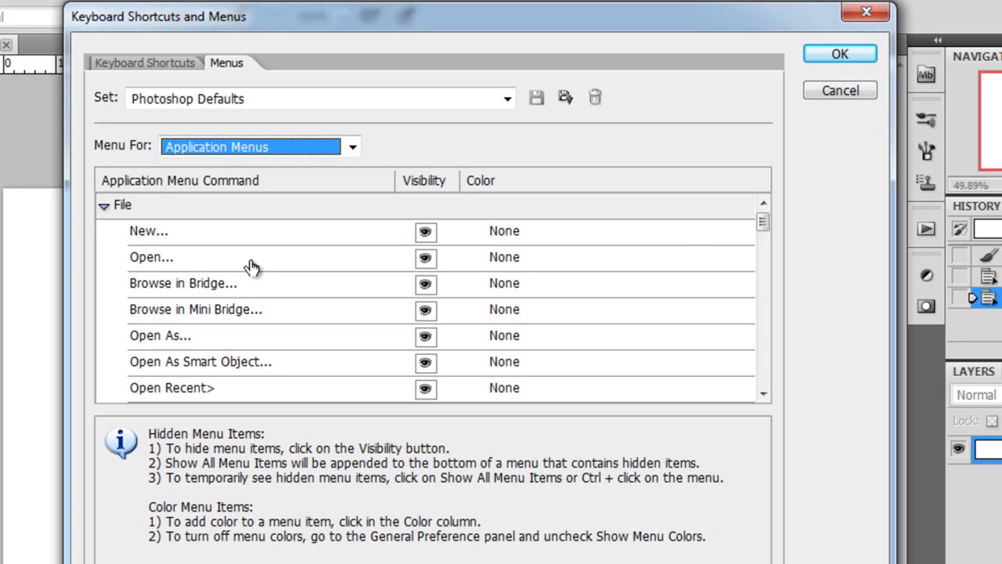
key("Down")
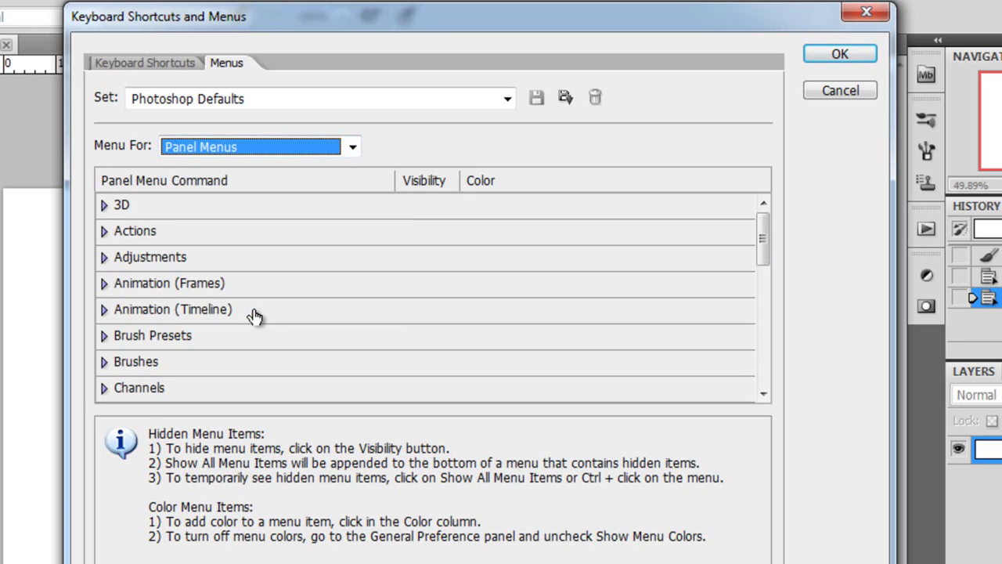
left_click(147, 230)
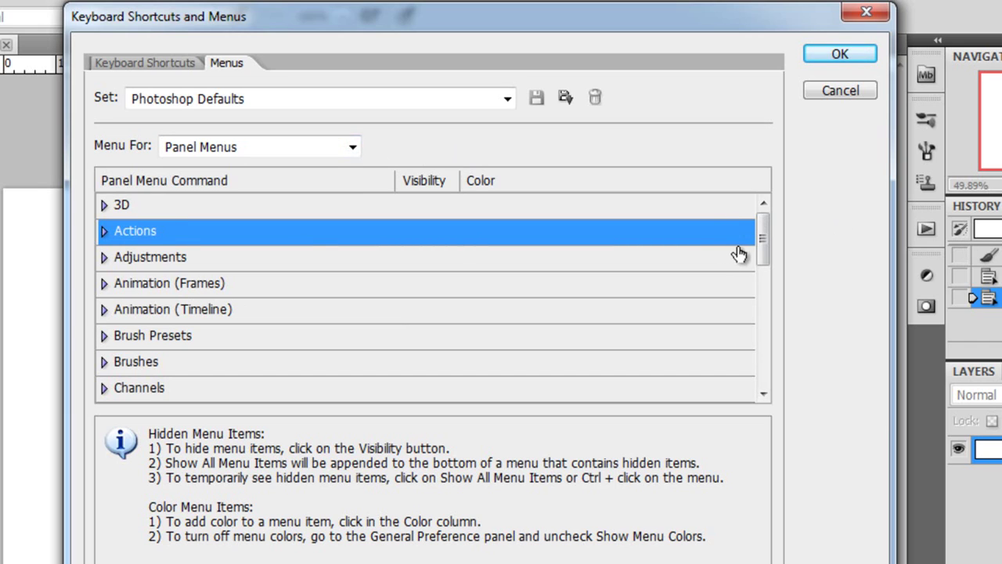
scroll(191, 351, "down", 5)
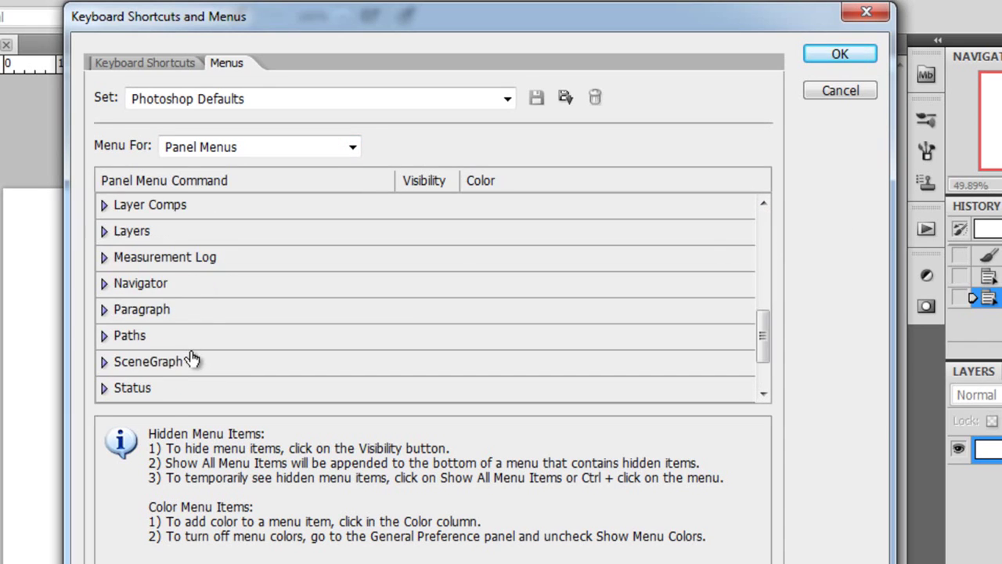
scroll(169, 352, "up", 1)
scroll(288, 216, "up", 4)
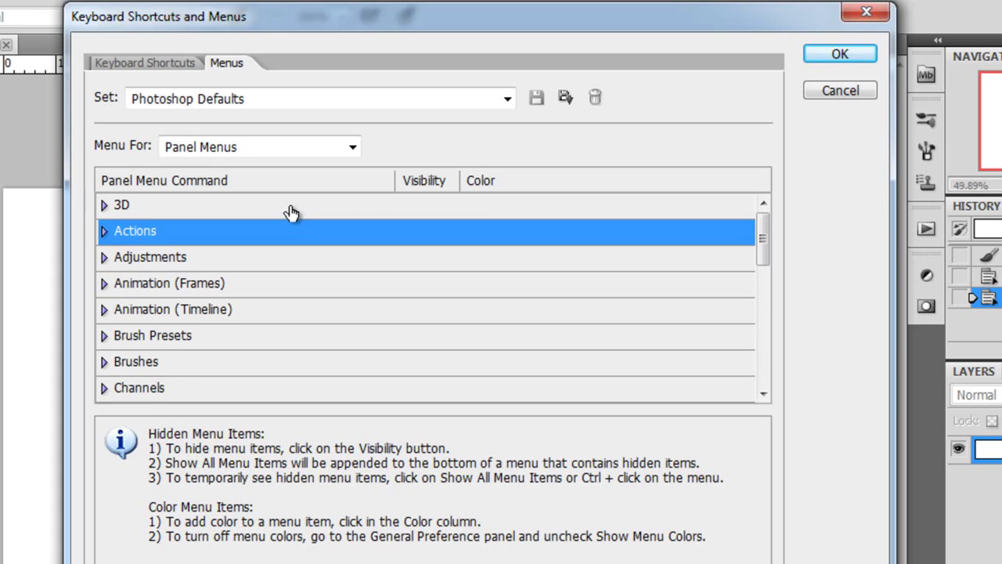
Step: Return to Application Menus, assign the color Red to the Copy command under Edit, and apply the menu changes
left_click(303, 148)
left_click(250, 166)
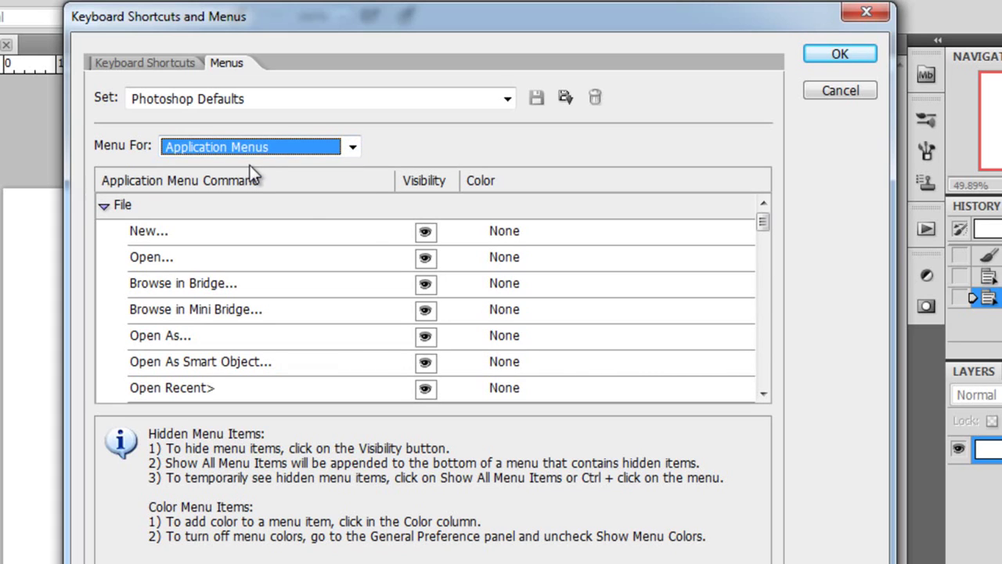
left_click(104, 206)
left_click(106, 233)
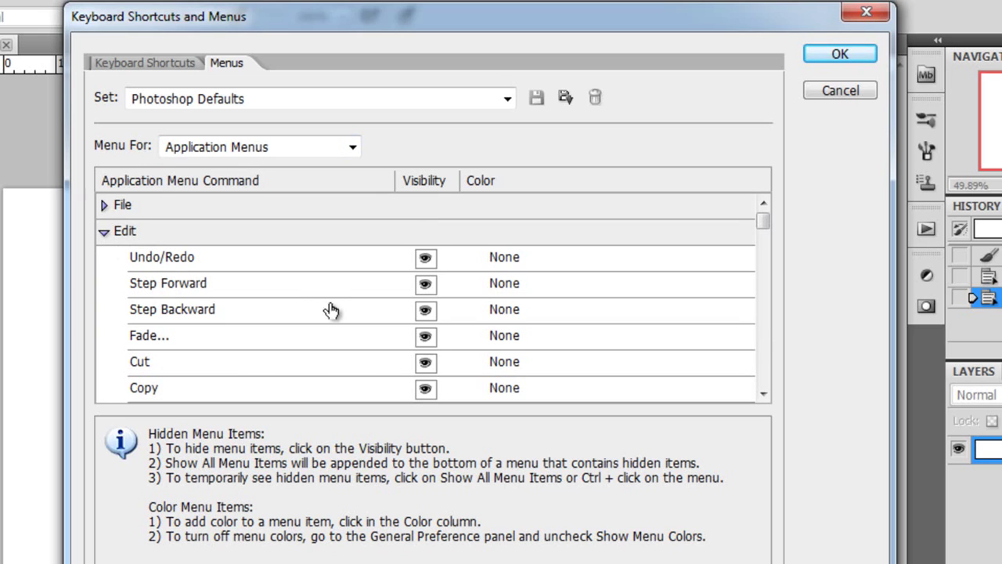
left_click(181, 392)
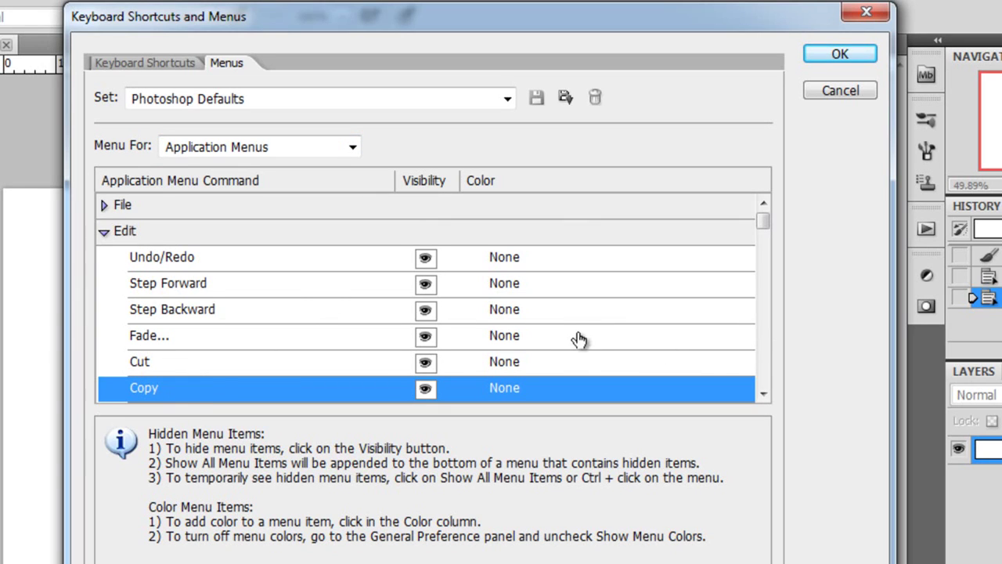
scroll(561, 323, "down", 1)
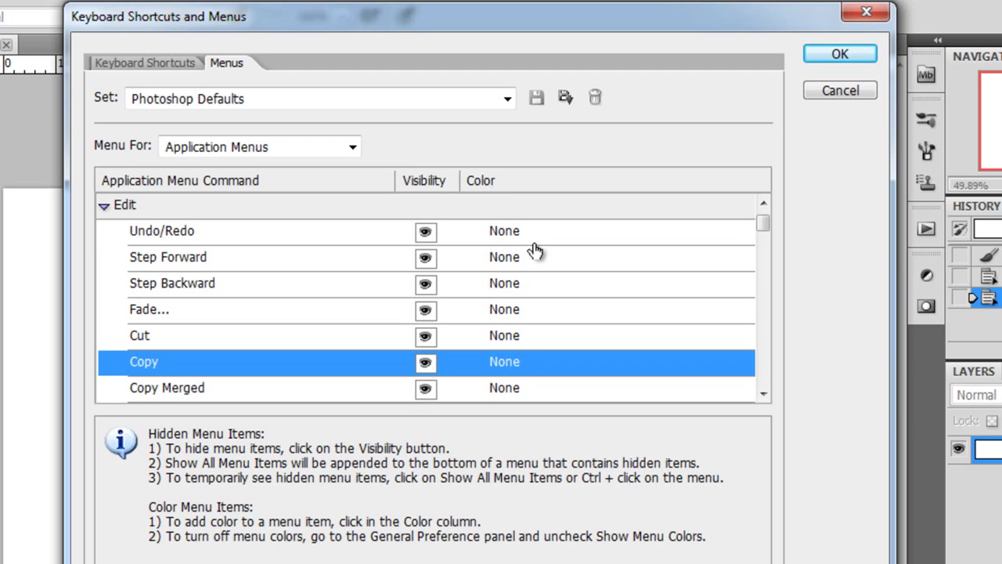
left_click(510, 364)
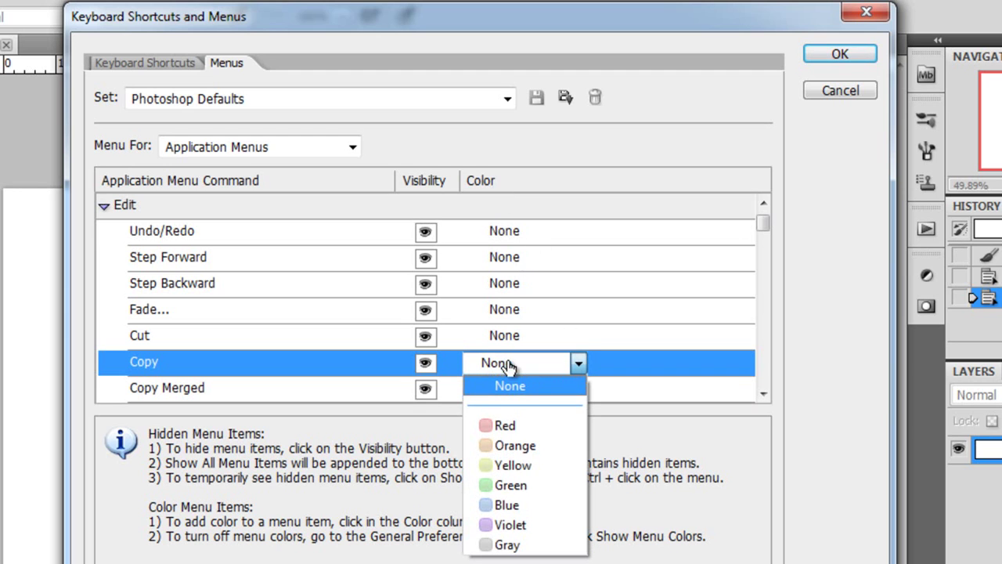
left_click(536, 424)
left_click(849, 54)
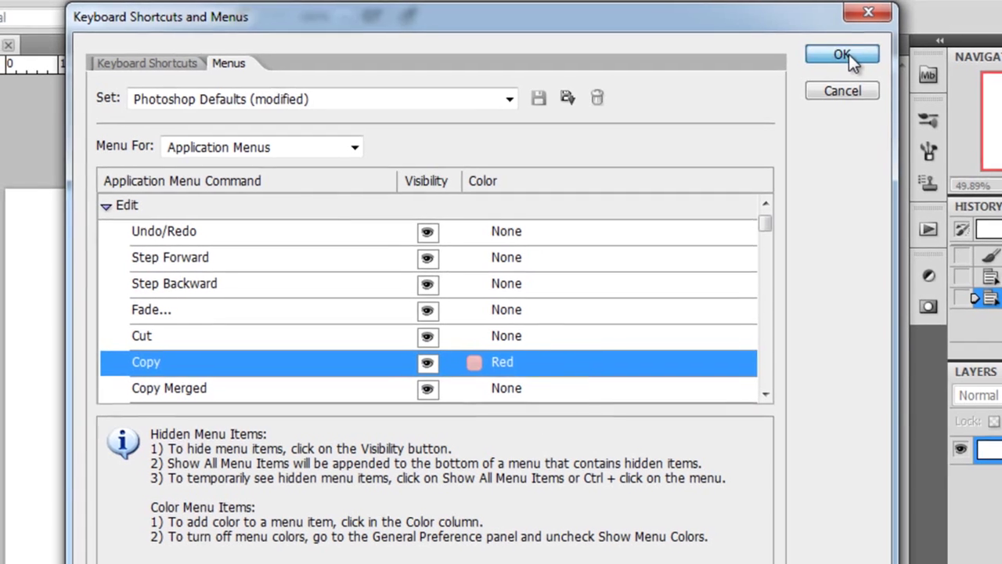
Step: Check the Copy command's color in the Edit menu and look at the Layer menu commands
left_click(95, 21)
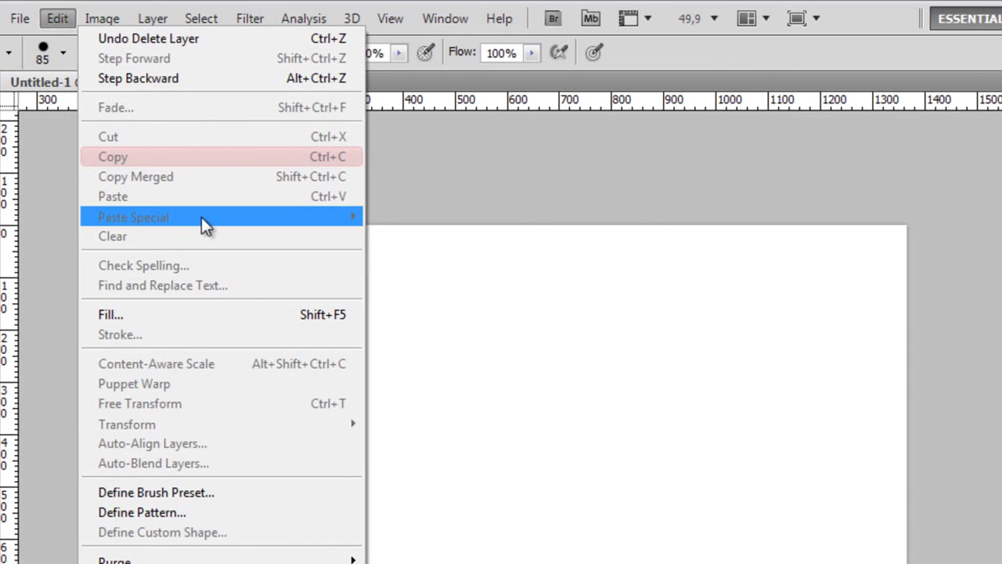
mouse_move(152, 18)
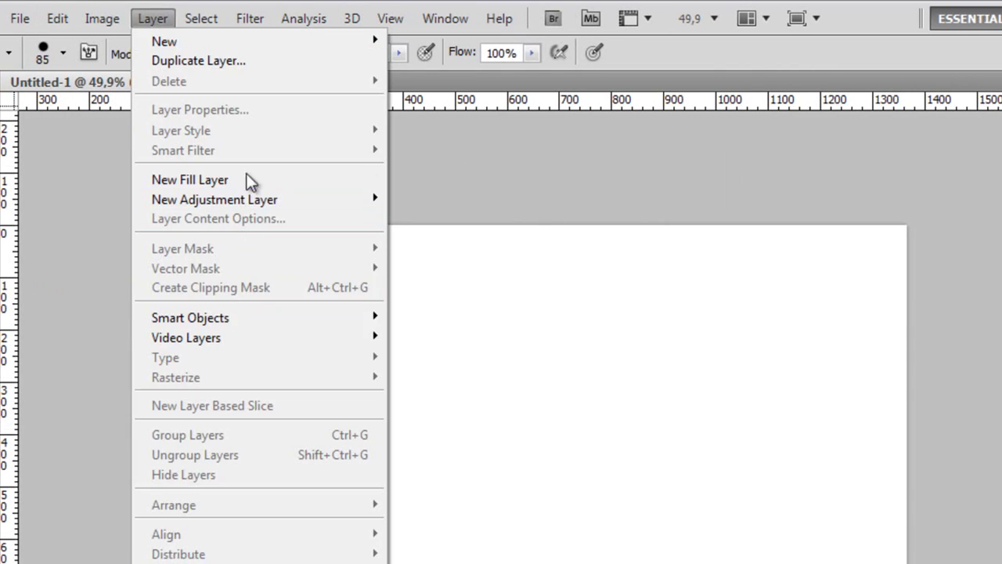
Step: Save the current panel layout as a new workspace named CS3, capturing Menus as well
mouse_move(216, 22)
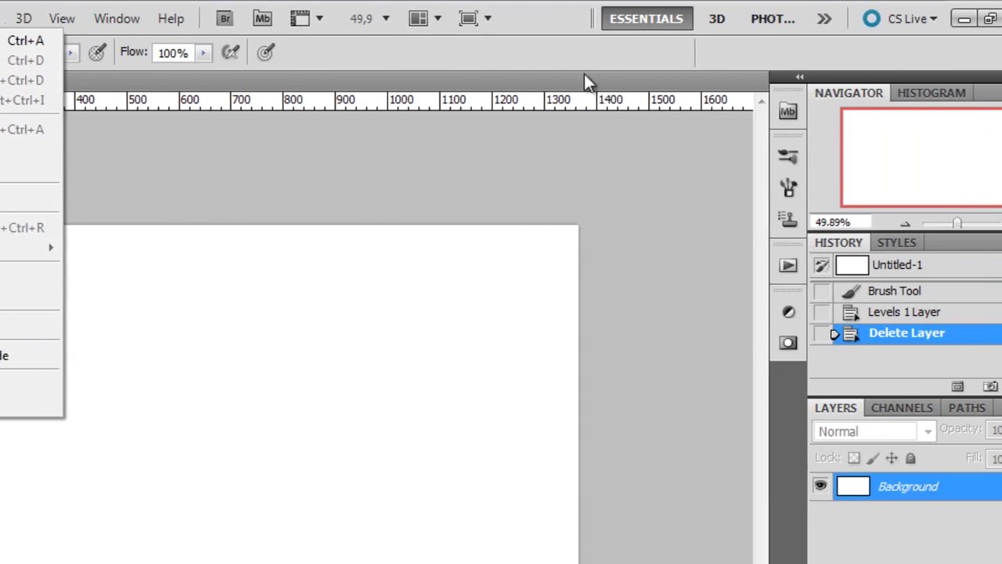
left_click(912, 59)
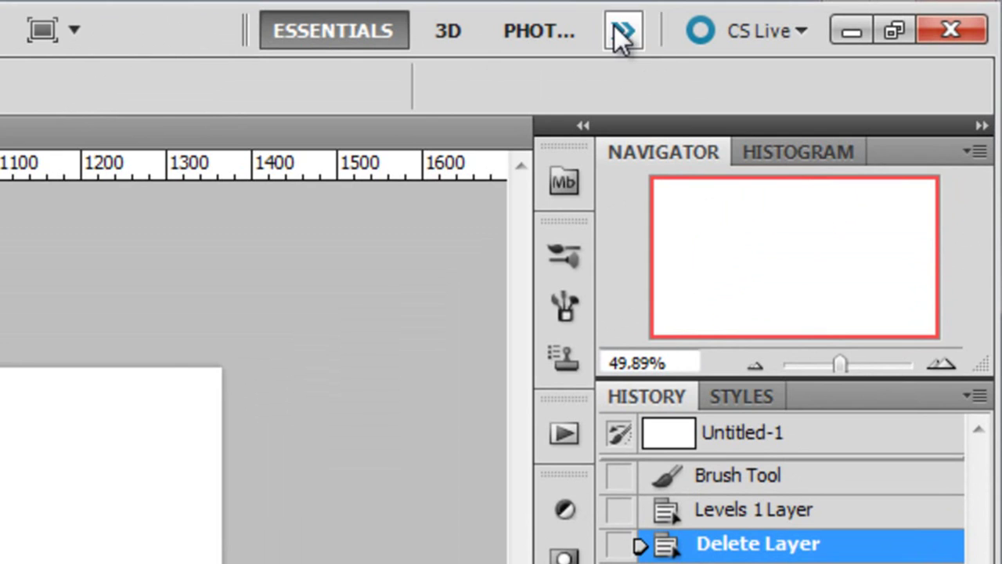
left_click(624, 30)
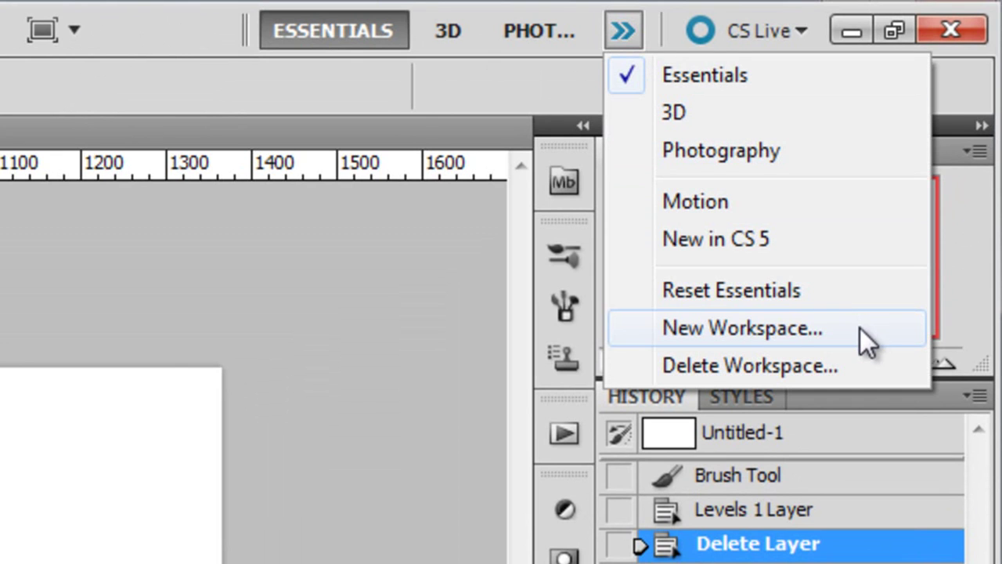
left_click(683, 337)
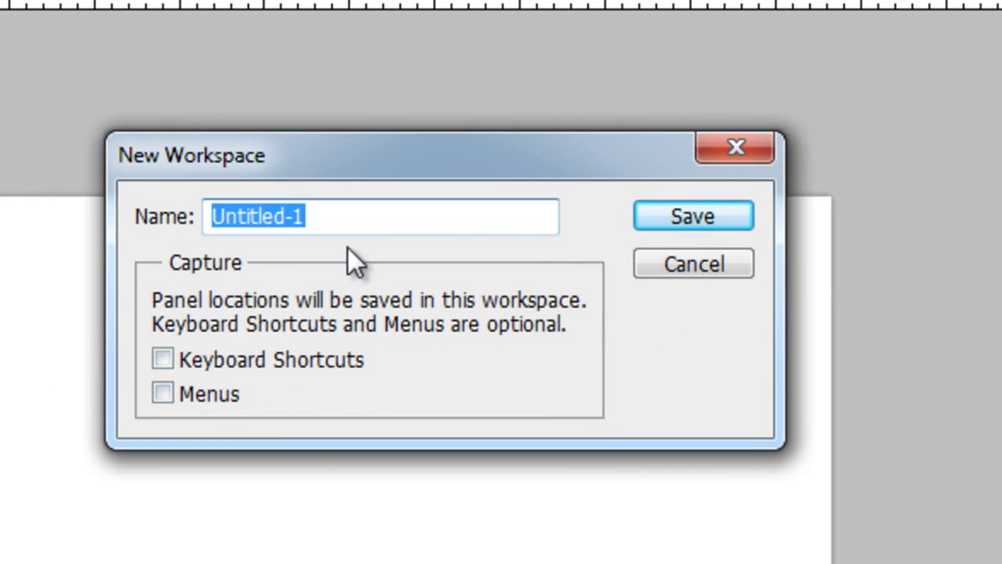
left_click(175, 399)
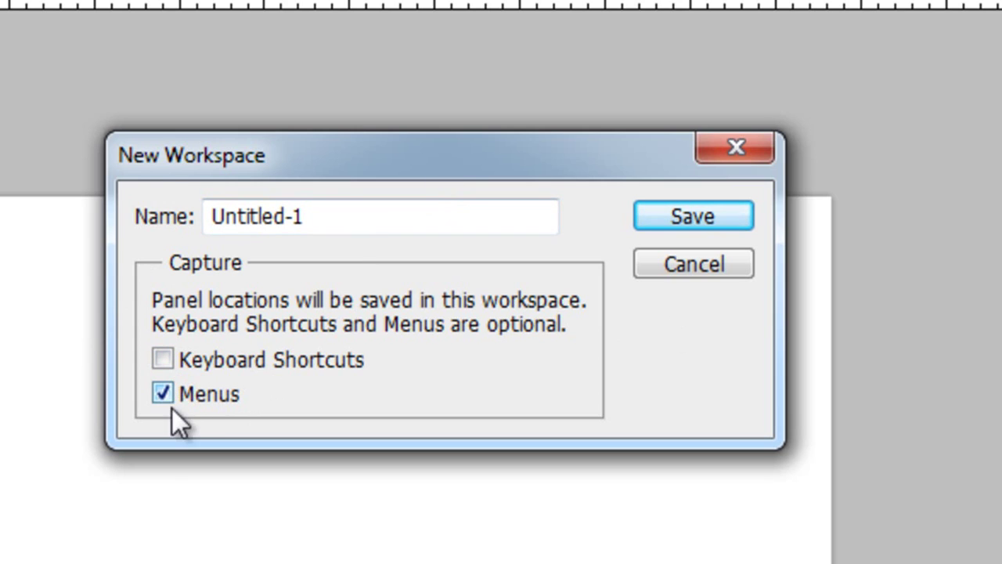
left_click(383, 219)
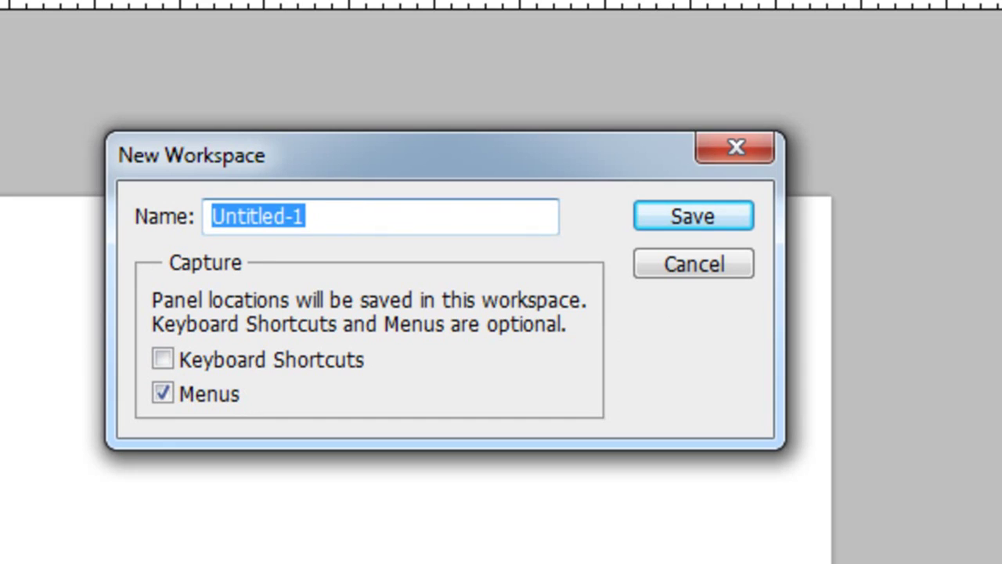
type("CS3")
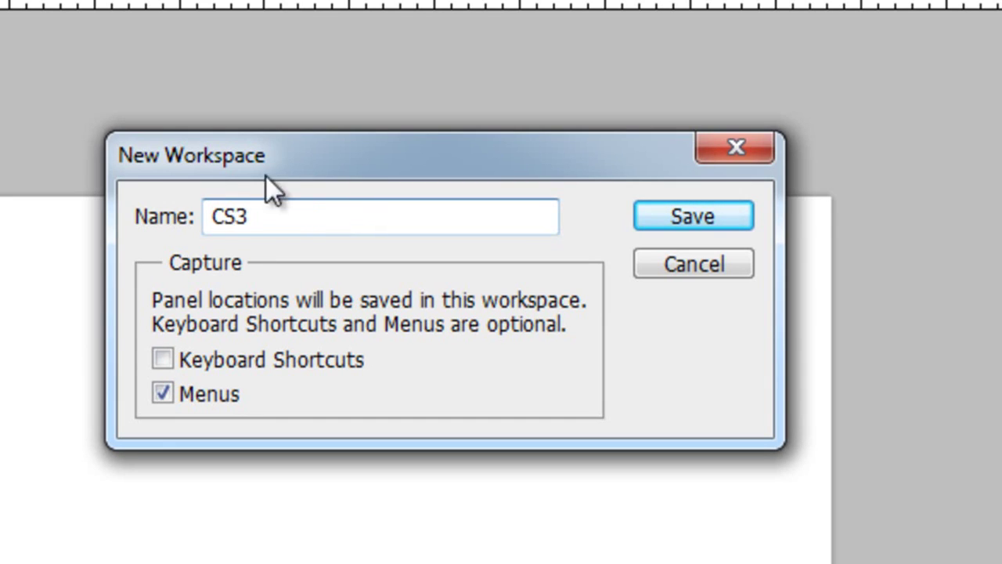
left_click(696, 219)
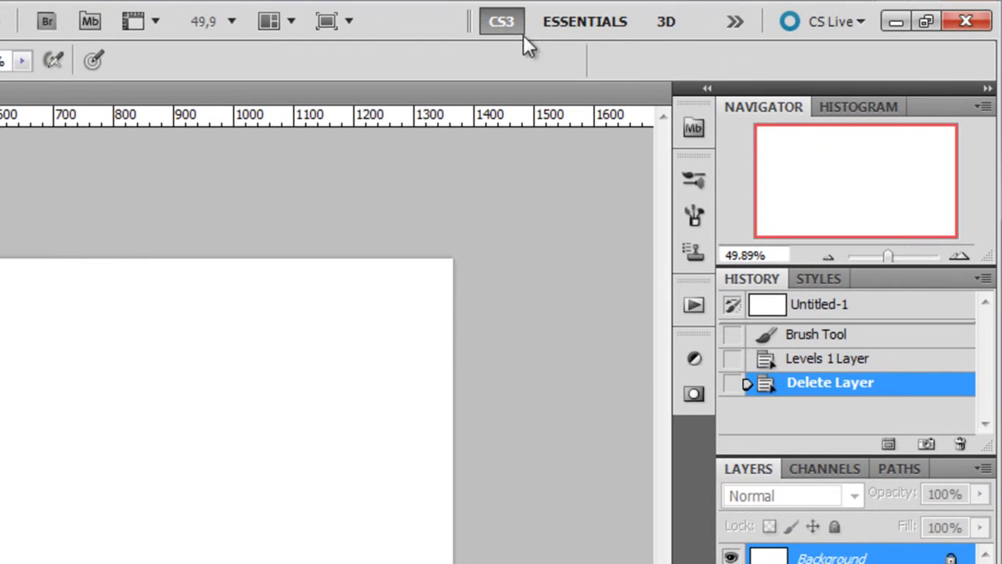
Step: Switch to the Essentials workspace, reset it to its default layout, and return to the CS3 workspace
left_click(736, 22)
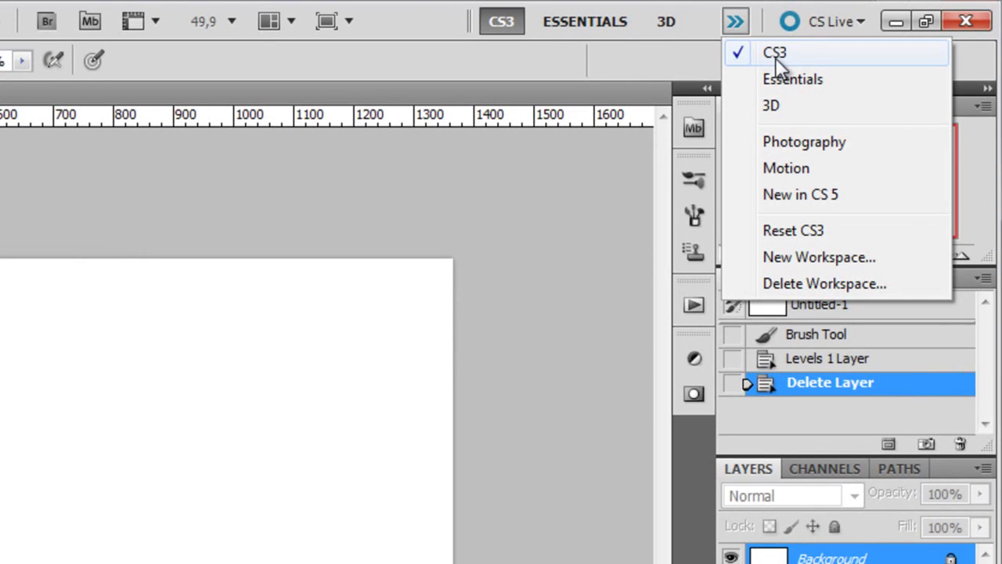
left_click(815, 79)
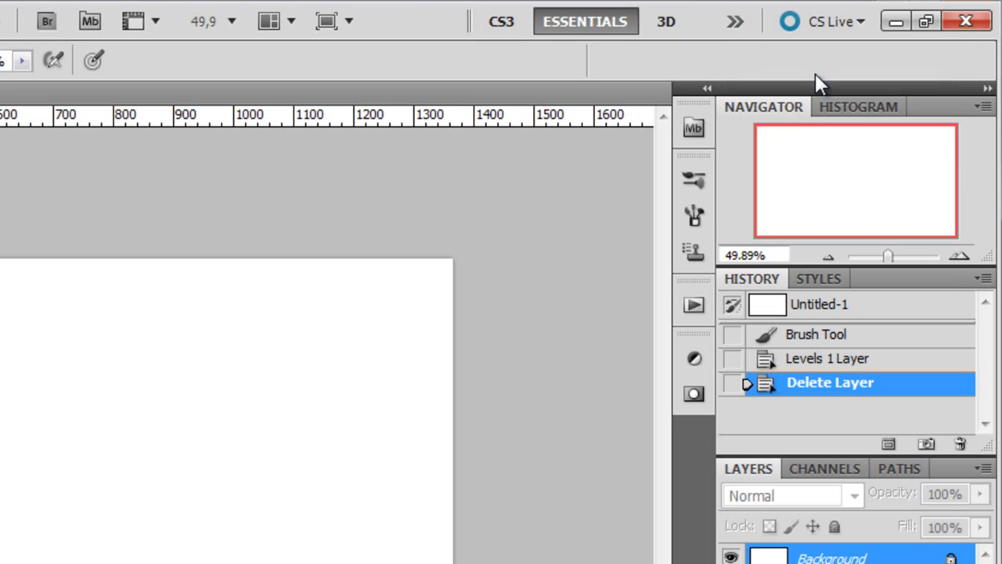
left_click(752, 24)
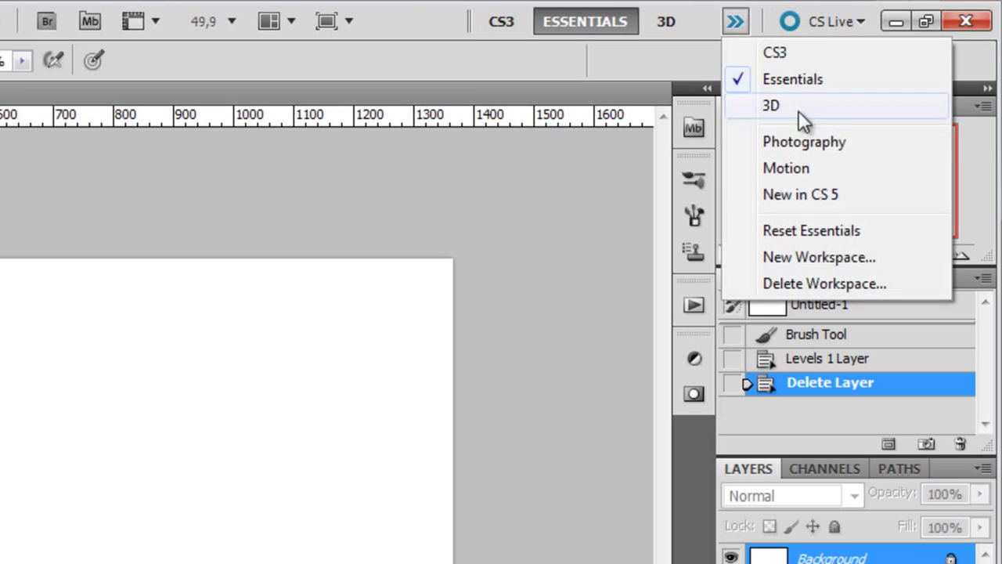
left_click(804, 230)
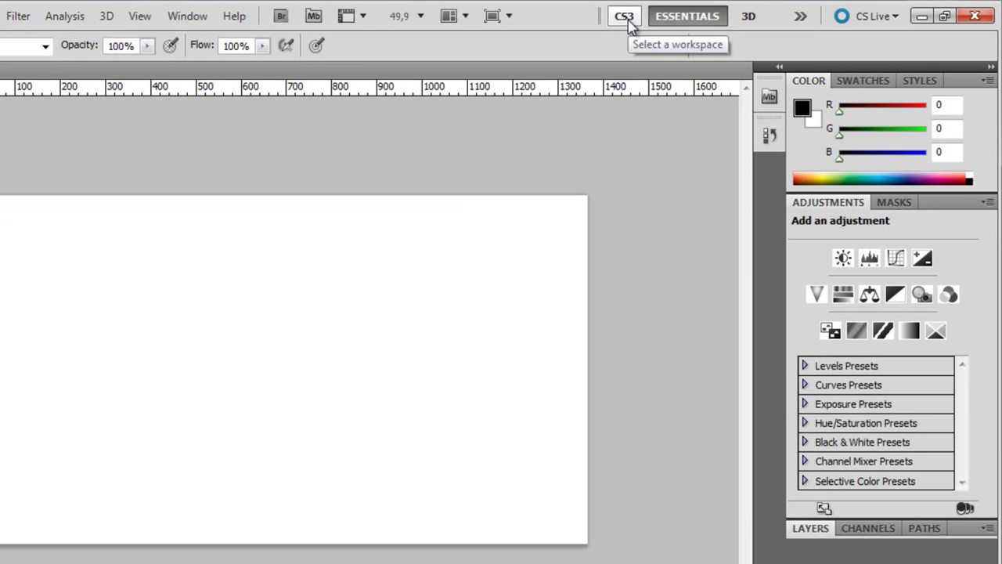
left_click(628, 19)
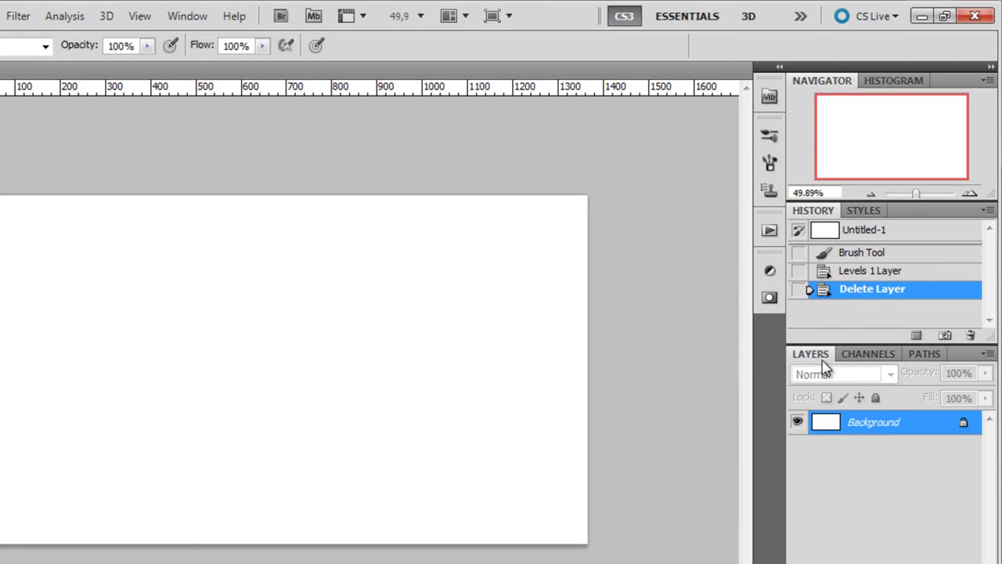
Step: Float the Layers, Channels and Paths, Actions, and two brush panels over the canvas, and reset the CS3 workspace
left_click_drag(814, 354, 529, 353)
left_click_drag(904, 364, 303, 299)
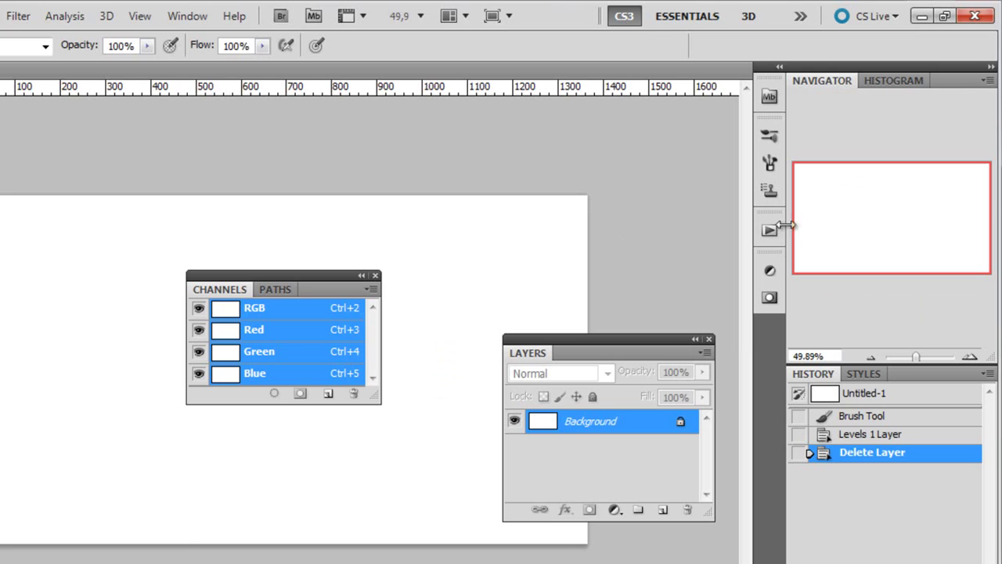
left_click_drag(769, 229, 301, 200)
left_click_drag(770, 163, 578, 317)
mouse_move(770, 135)
left_mouse_down()
mouse_move(278, 257)
mouse_move(202, 262)
left_mouse_up()
left_click(800, 16)
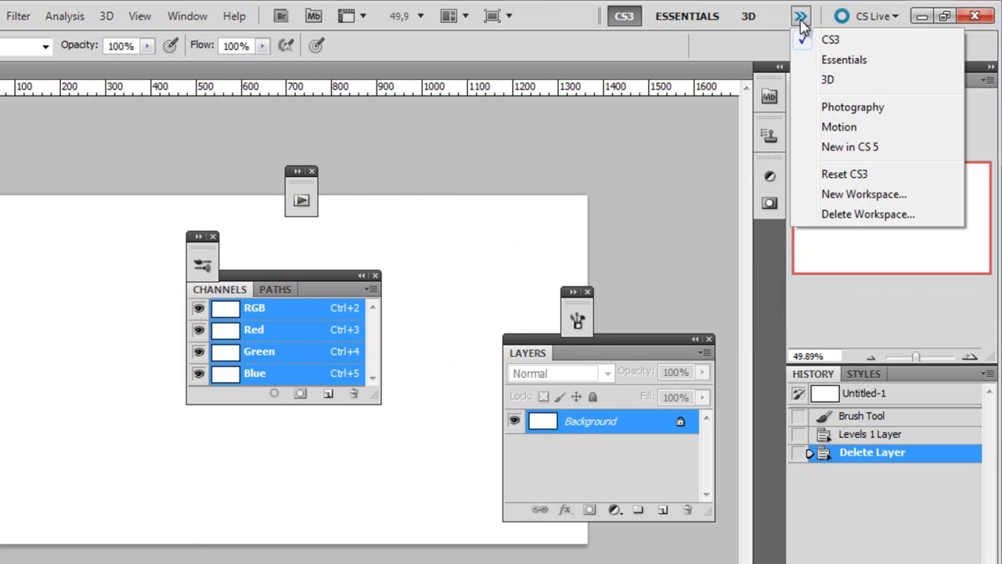
left_click(844, 174)
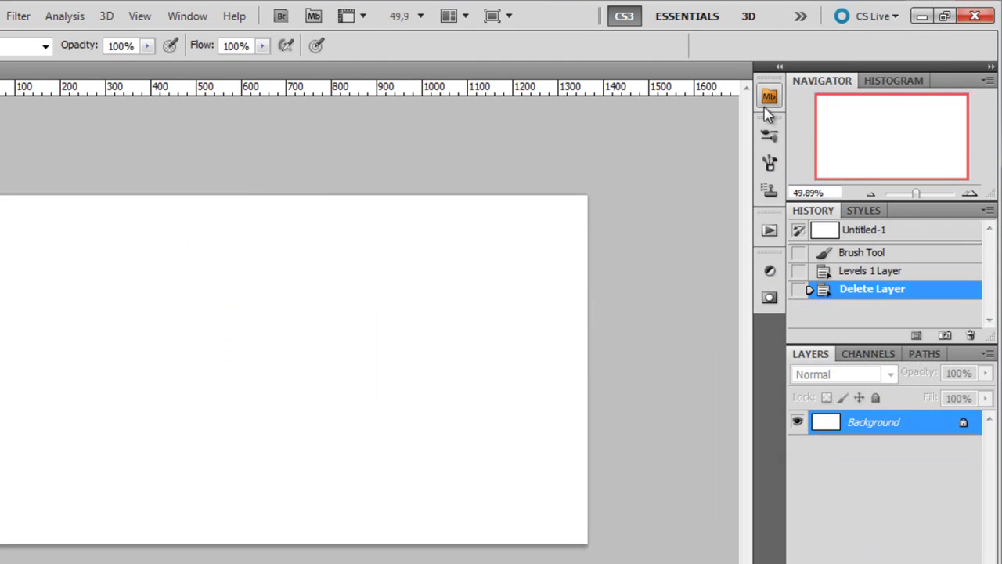
key("alt+i")
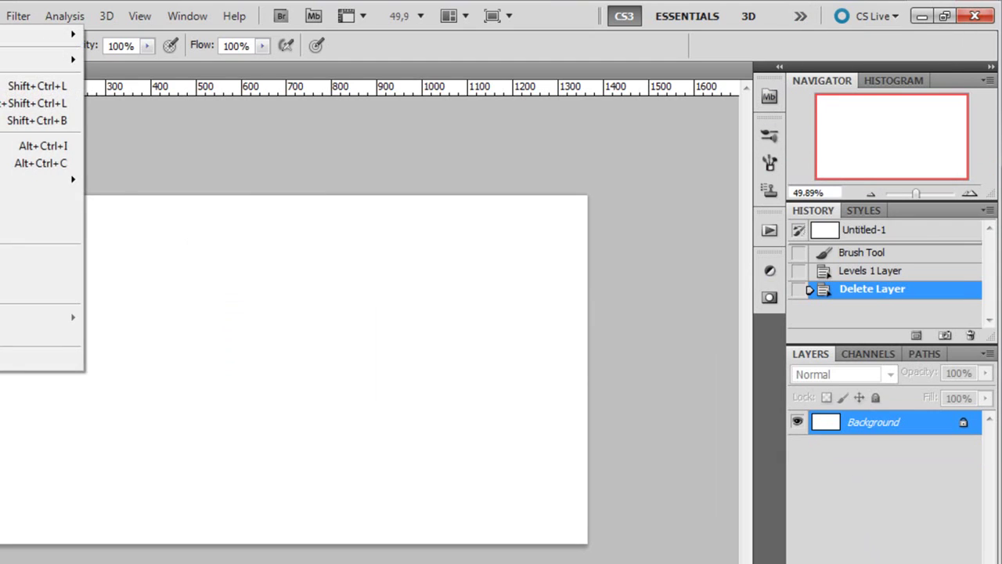
key("Left")
left_click(778, 40)
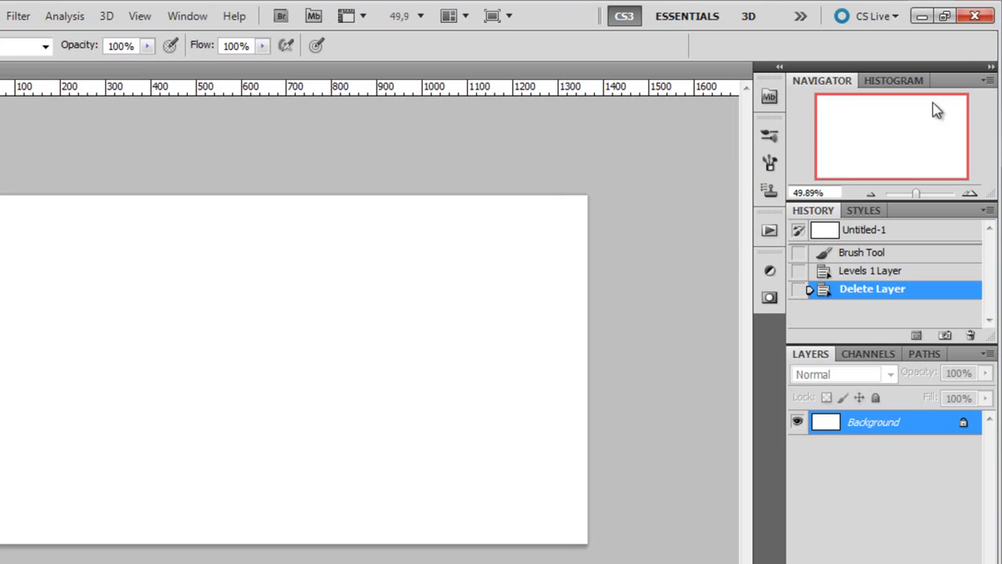
left_click_drag(837, 193, 666, 183)
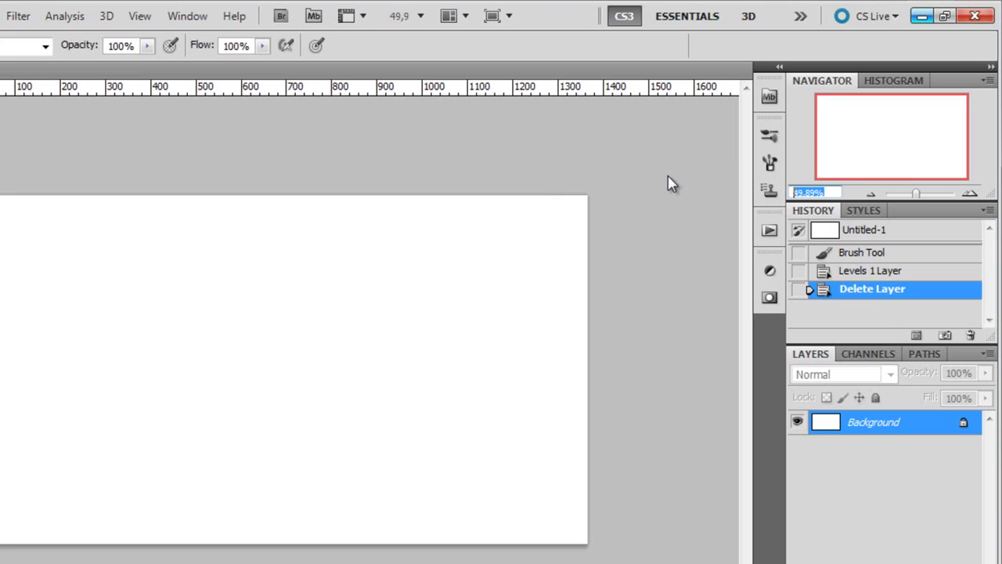